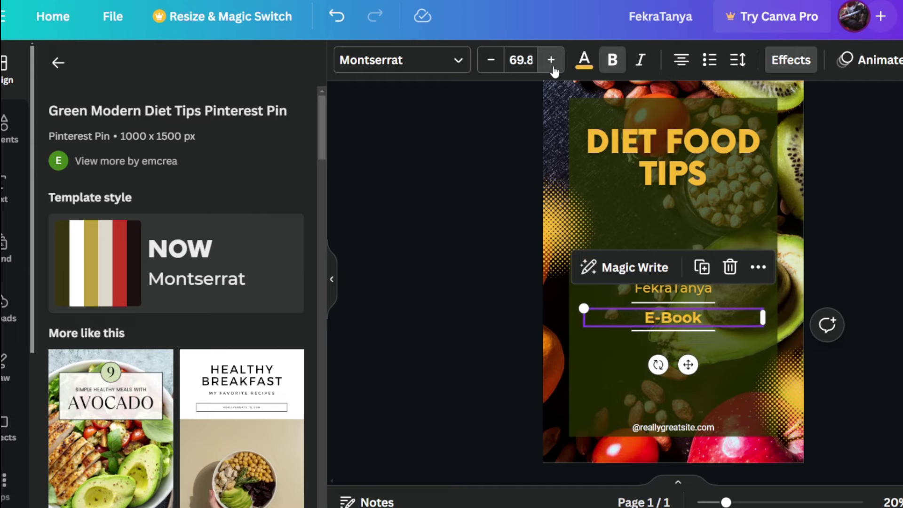
Enlarge the E-Book text on the cover and set the font size of the text line above it to 77.8.
click(551, 60)
click(677, 289)
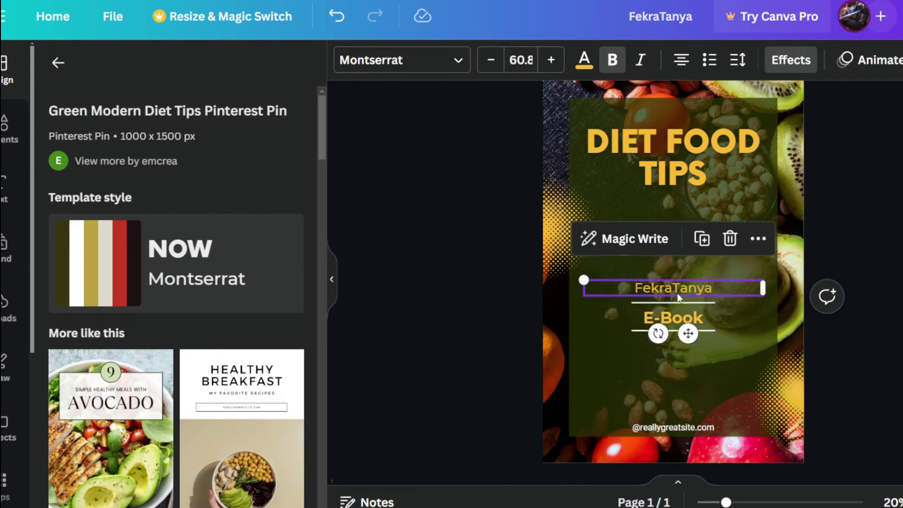
click(551, 60)
click(551, 60)
click(551, 60)
click(551, 59)
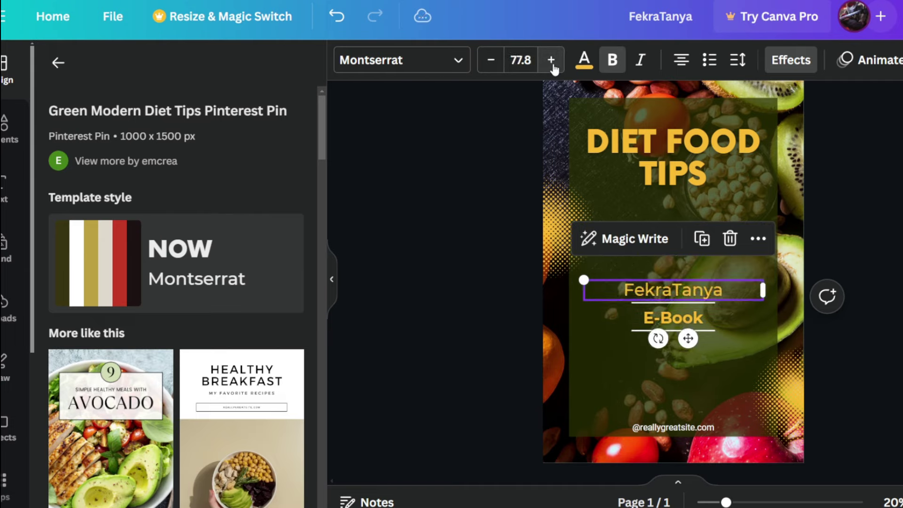
click(465, 161)
scroll(465, 164, down, 2)
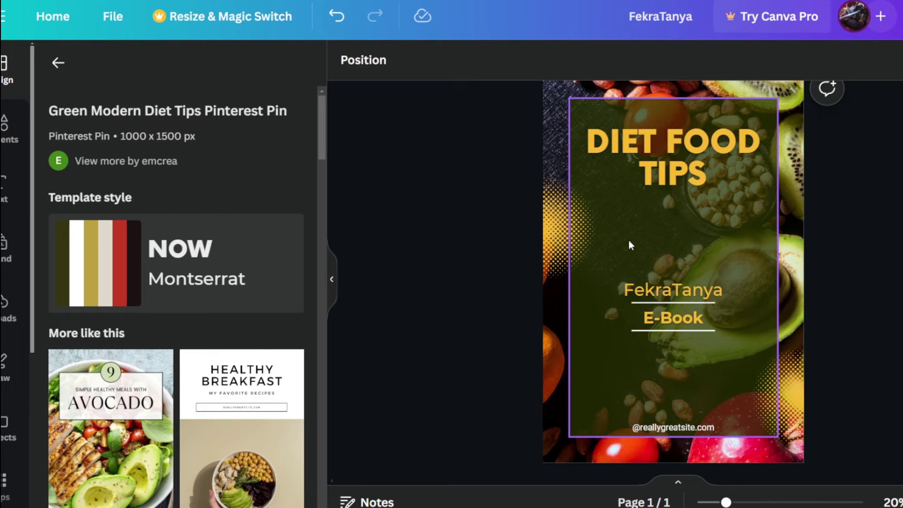
Search the elements library for "healthy food" and limit the results to graphics.
click(3, 150)
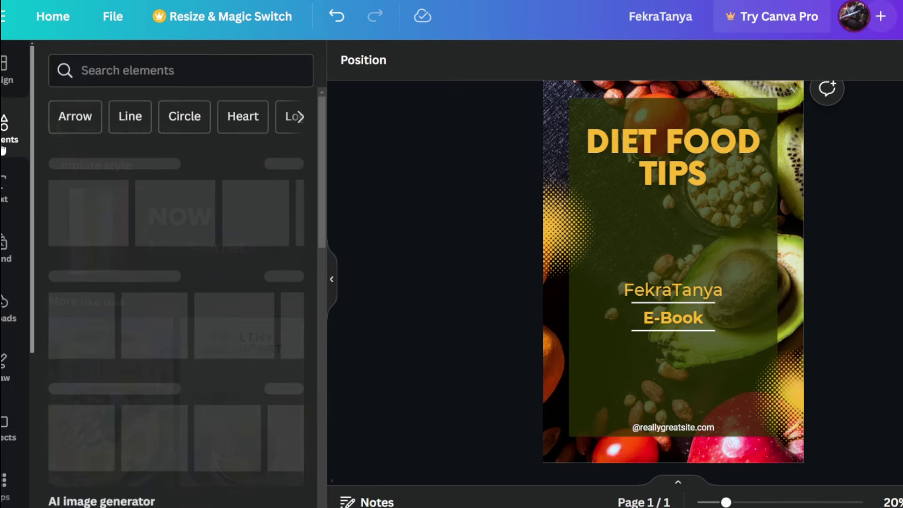
click(103, 71)
text(healthy food)
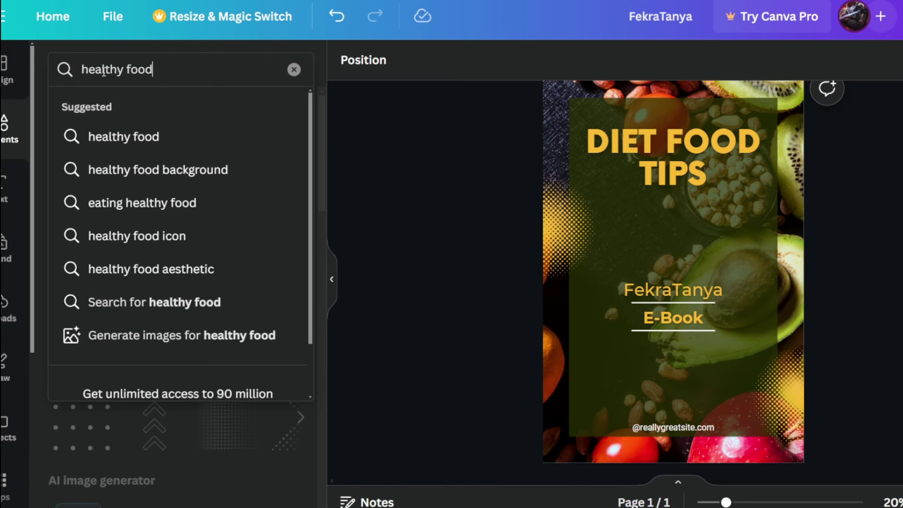
key(Return)
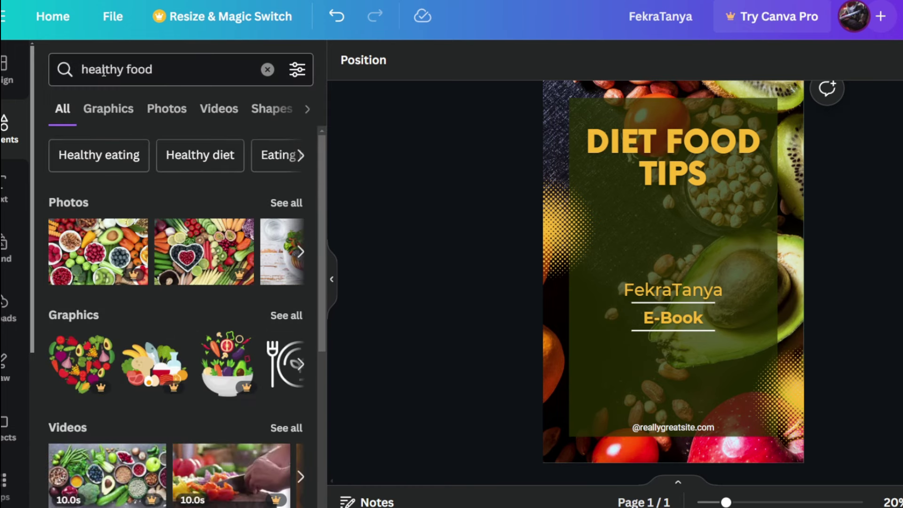
click(117, 109)
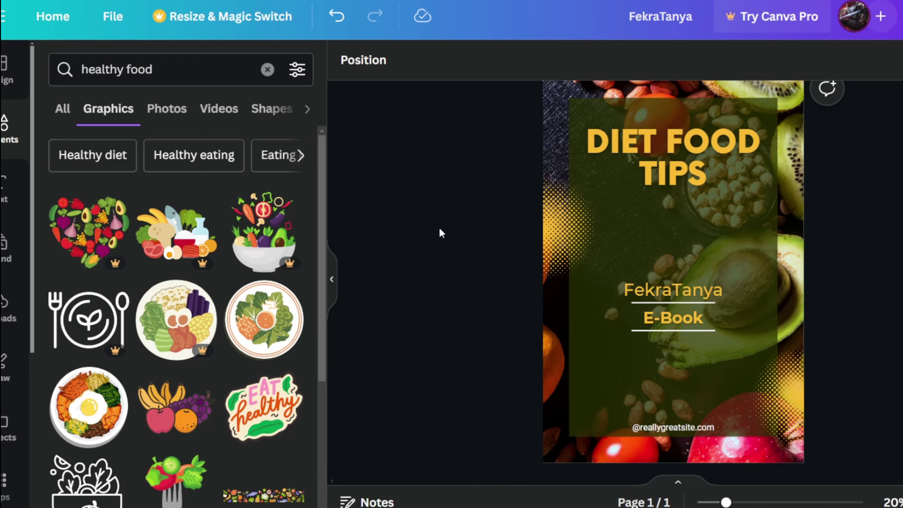
Add the round egg and vegetable bowl graphic, shrink it, and place it just below the title at the green panel's left edge.
scroll(88, 358, down, 1)
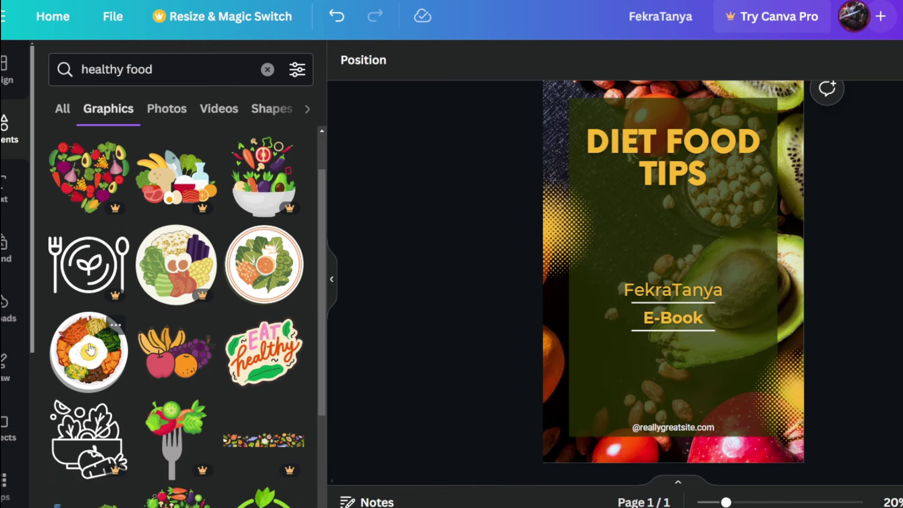
click(89, 360)
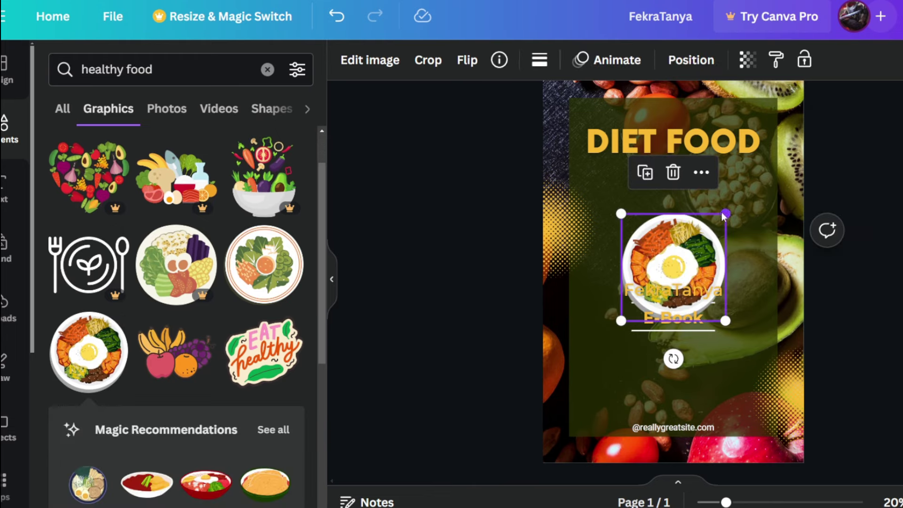
drag(720, 212, 698, 238)
drag(660, 281, 611, 231)
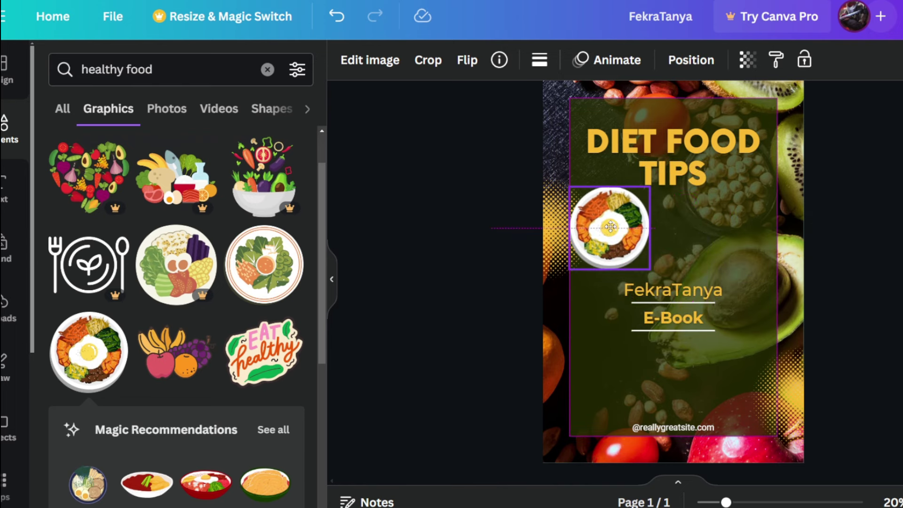
Add the banana, apple, grape and orange graphic and place it near the green panel's lower-right corner.
scroll(174, 258, down, 2)
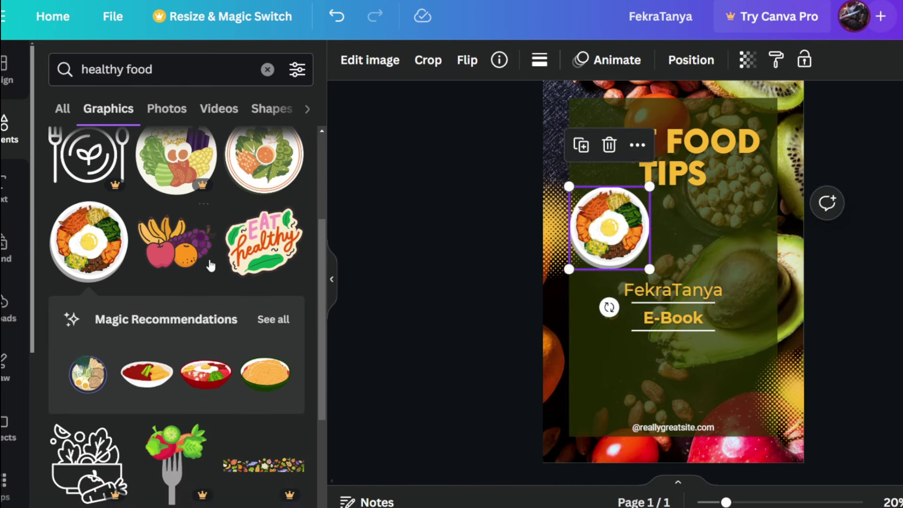
click(174, 258)
drag(700, 260, 753, 370)
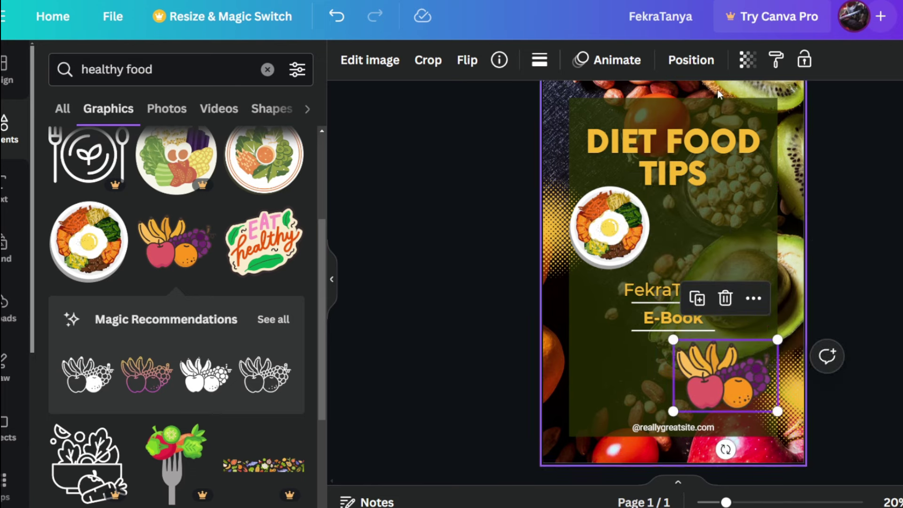
Make both the fruit graphic and the egg bowl graphic partly transparent so they blend into the cover.
click(748, 59)
drag(748, 127, 683, 142)
click(609, 221)
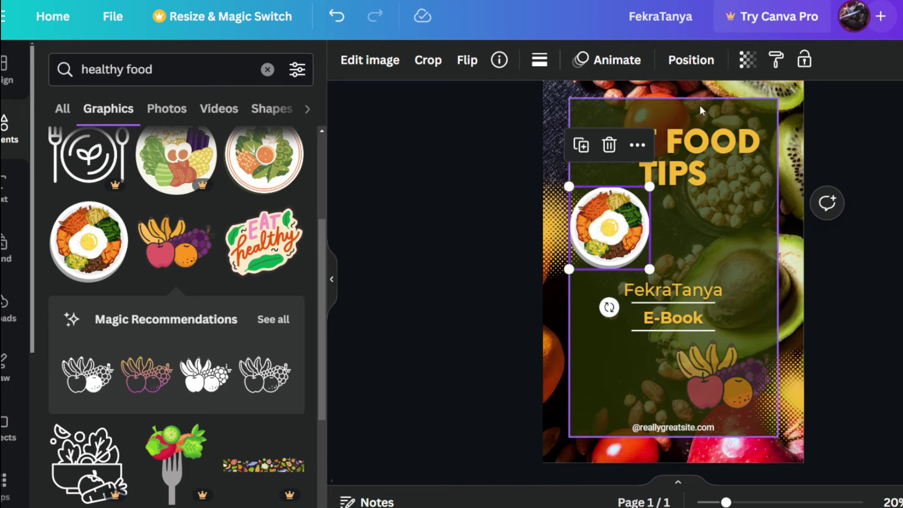
click(747, 59)
drag(745, 127, 682, 129)
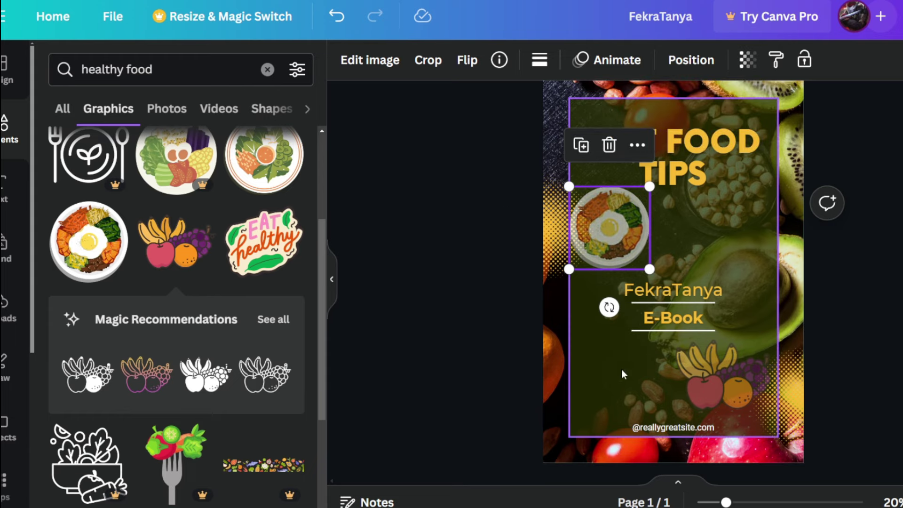
Delete the website line at the bottom of the cover and nudge the fruit graphic slightly up and to the right.
click(675, 429)
key(Delete)
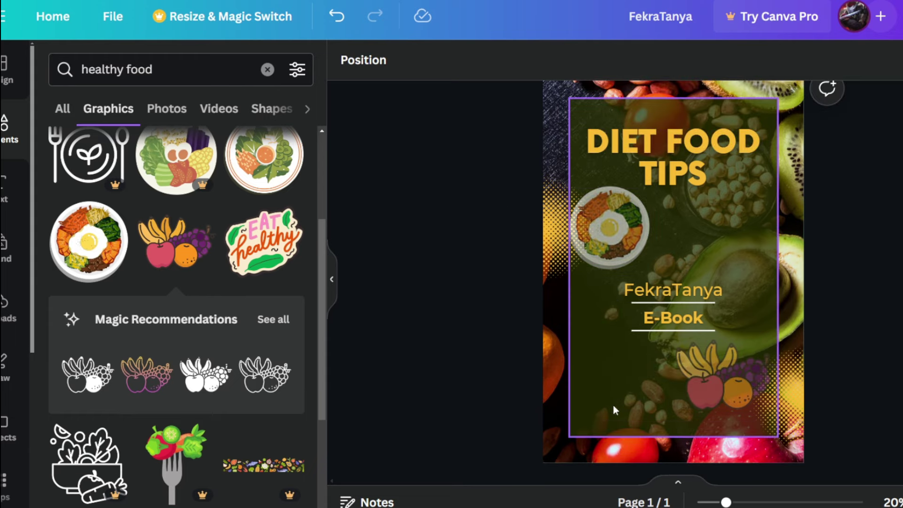
click(540, 307)
scroll(774, 222, up, 1)
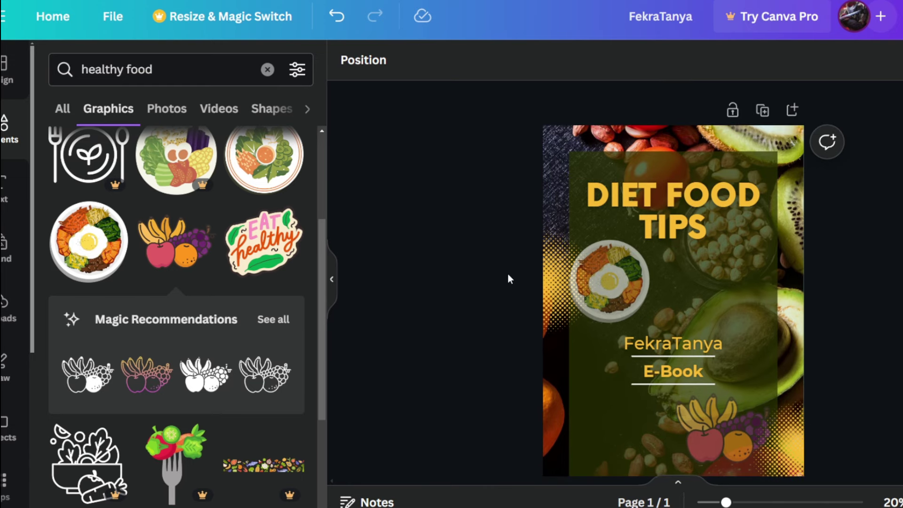
scroll(508, 278, down, 1)
drag(733, 382, 744, 369)
Download the cover as a JPG at 1,600 × 2,400 px and save it to the Desktop.
click(111, 18)
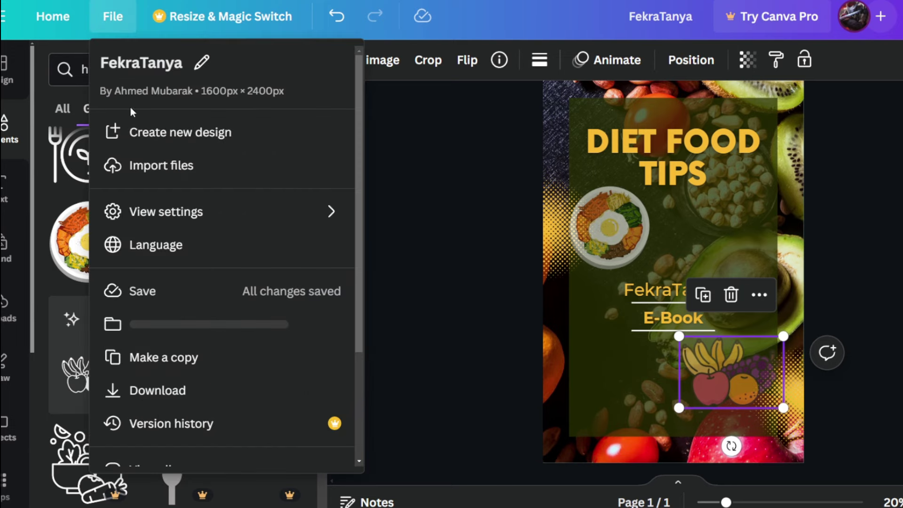
click(221, 392)
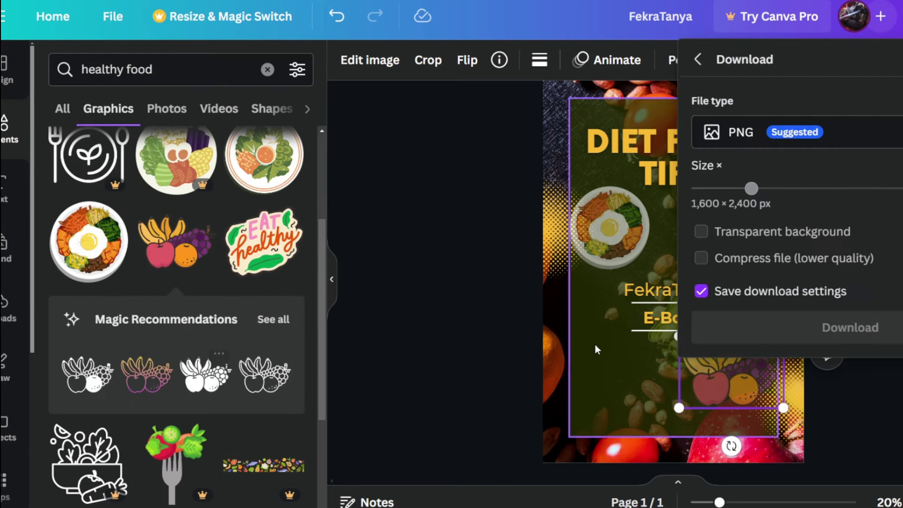
click(743, 141)
click(795, 178)
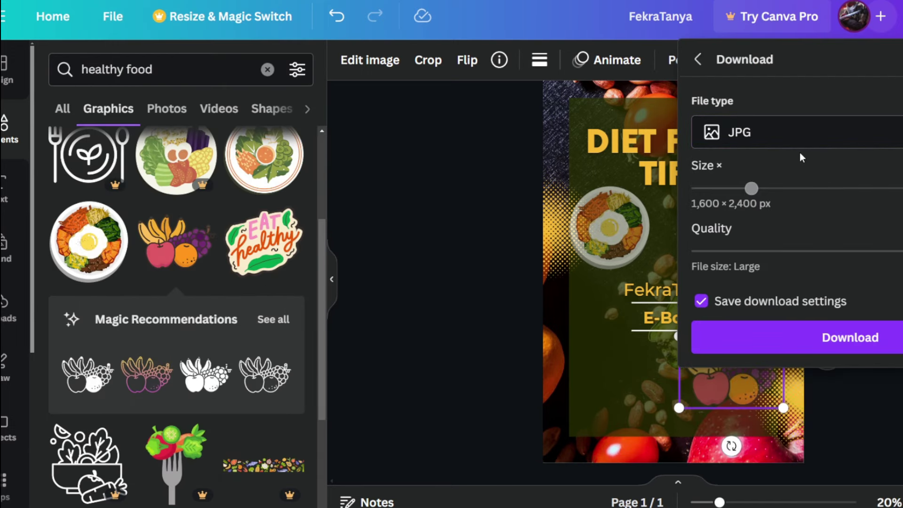
click(851, 339)
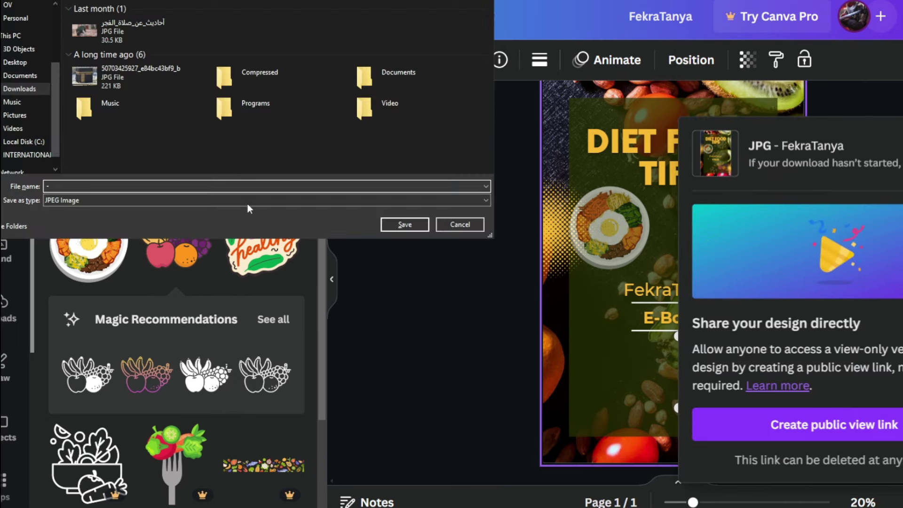
click(18, 62)
click(405, 224)
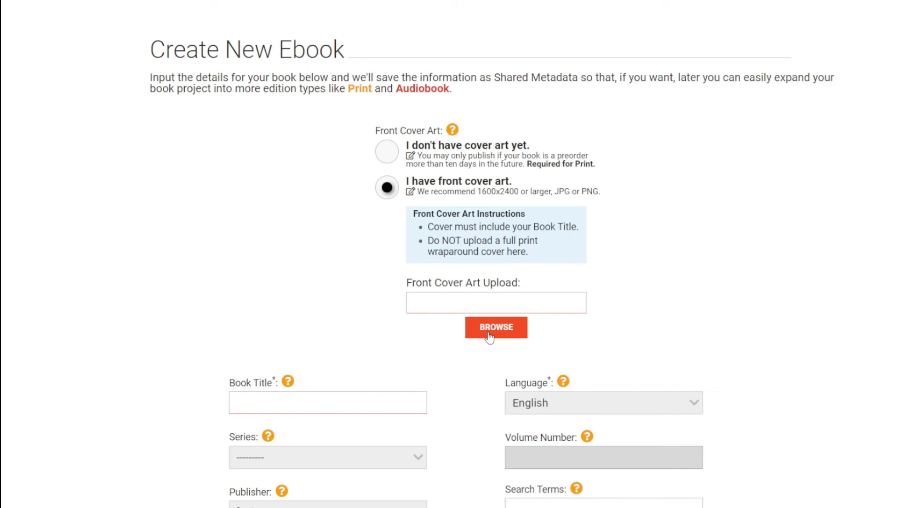
Choose the saved Diet Food Tips JPG from the Desktop as the new ebook's front cover art.
click(489, 336)
scroll(329, 132, down, 1)
click(221, 85)
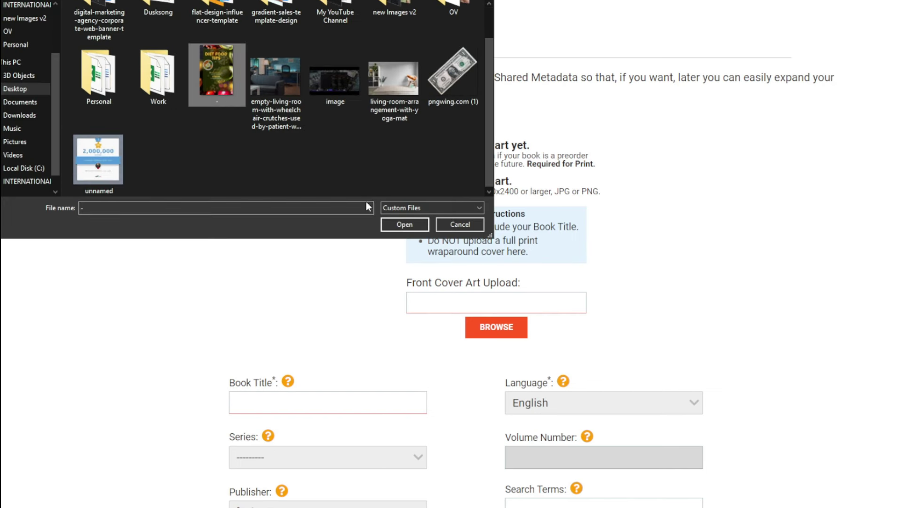
click(394, 225)
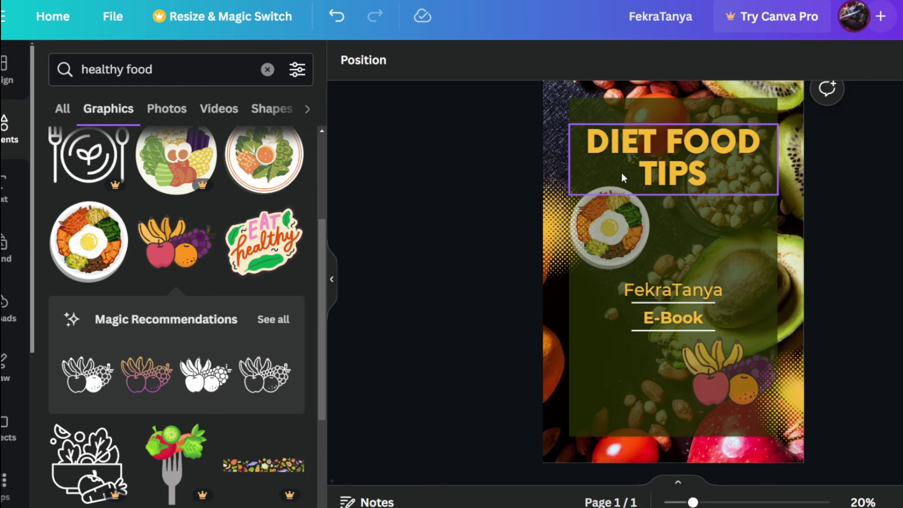
click(648, 162)
click(648, 159)
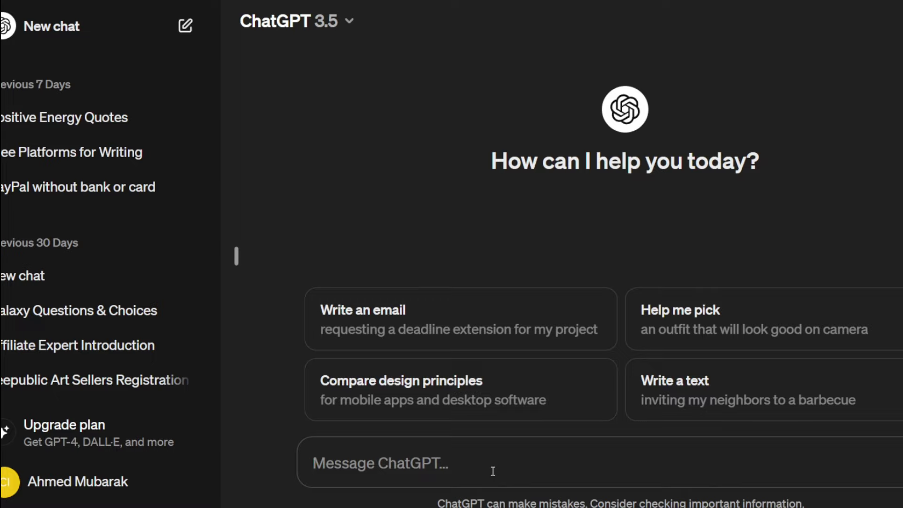
In ChatGPT, send the prompt "write a complete Diet Food Tips E-book with all guidelines, chapters and a fully details and explanation for each chapter".
text(write a complete Diet Food Tips E-book with all guidelines, chapters and a fully details and explanation for each chapter)
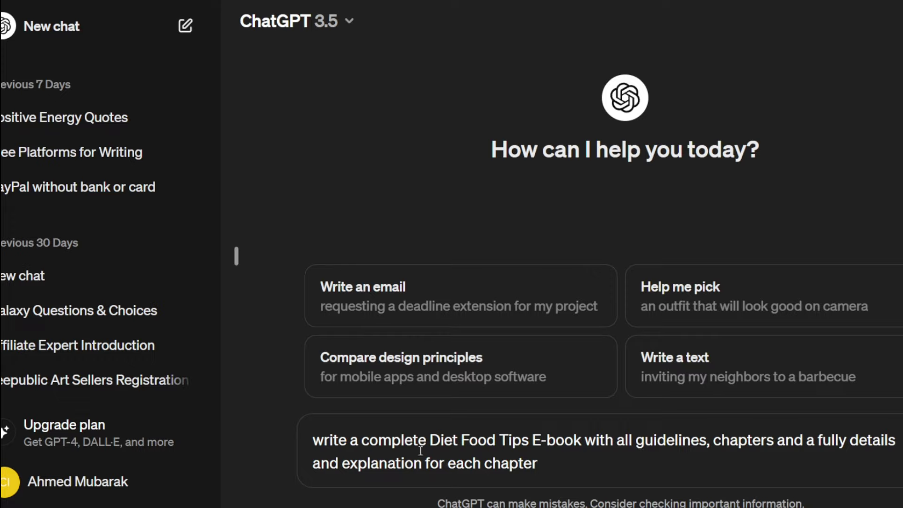
click(557, 449)
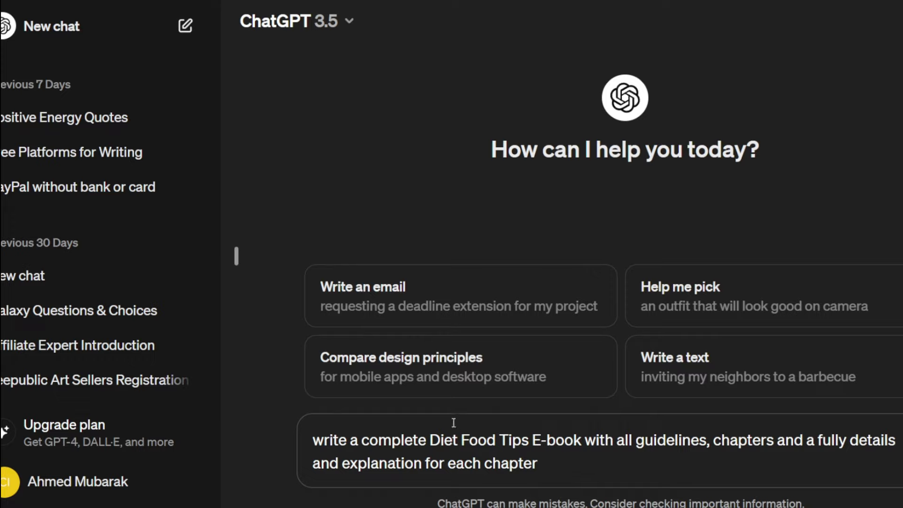
drag(432, 441, 533, 443)
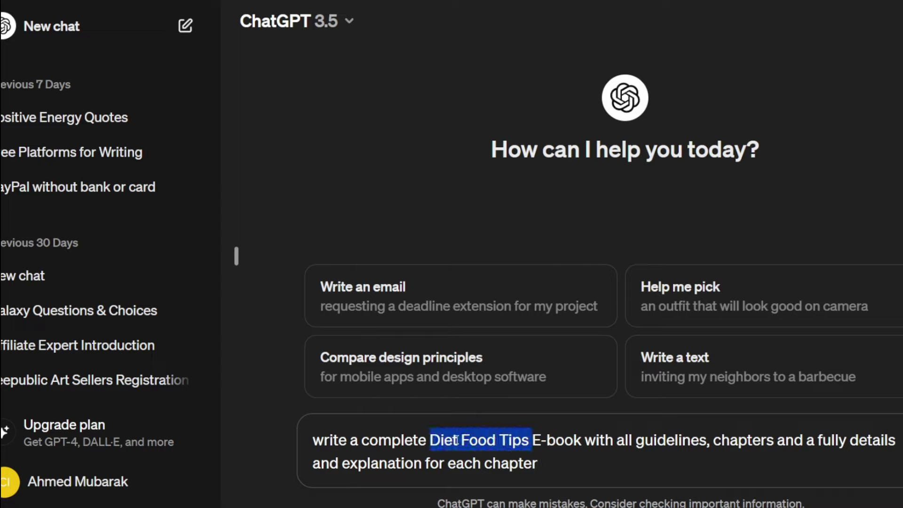
click(899, 451)
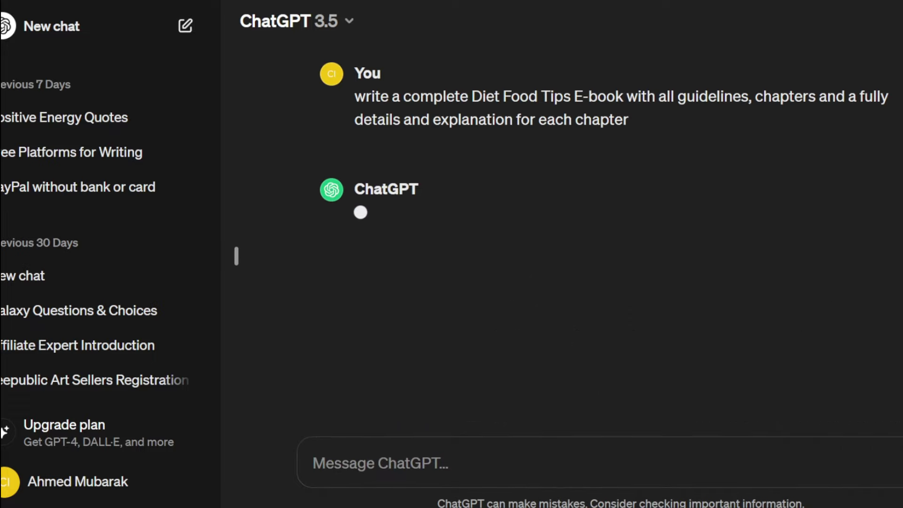
Review the generated e-book's table of contents and the detailed text of its first chapters.
scroll(538, 242, down, 8)
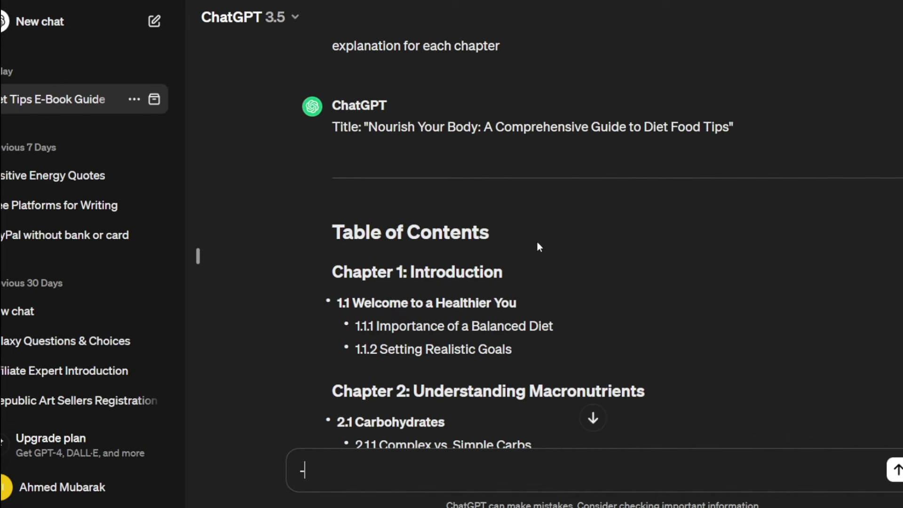
scroll(486, 125, down, 10)
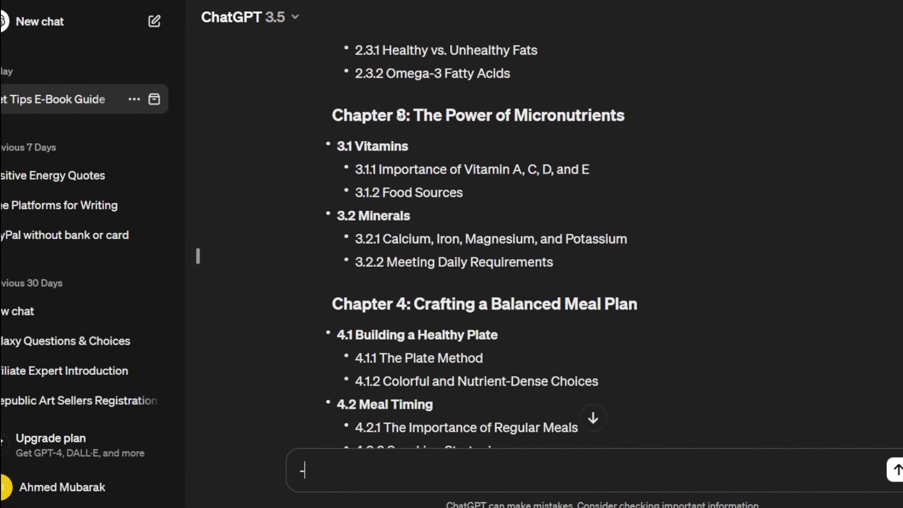
scroll(386, 180, down, 20)
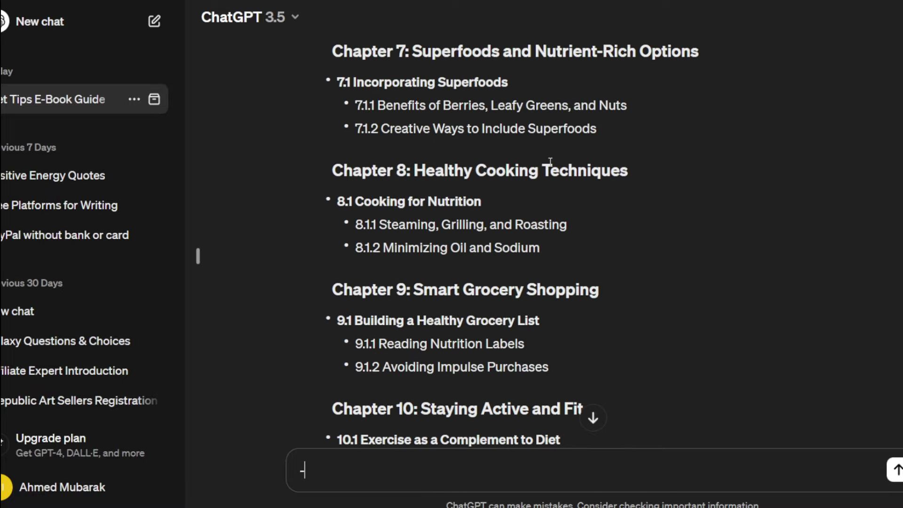
scroll(443, 187, down, 20)
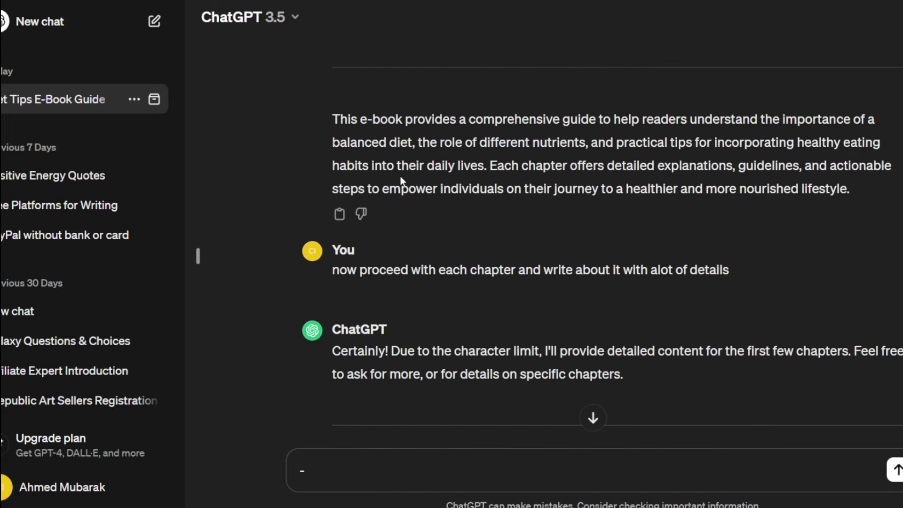
scroll(372, 188, up, 1)
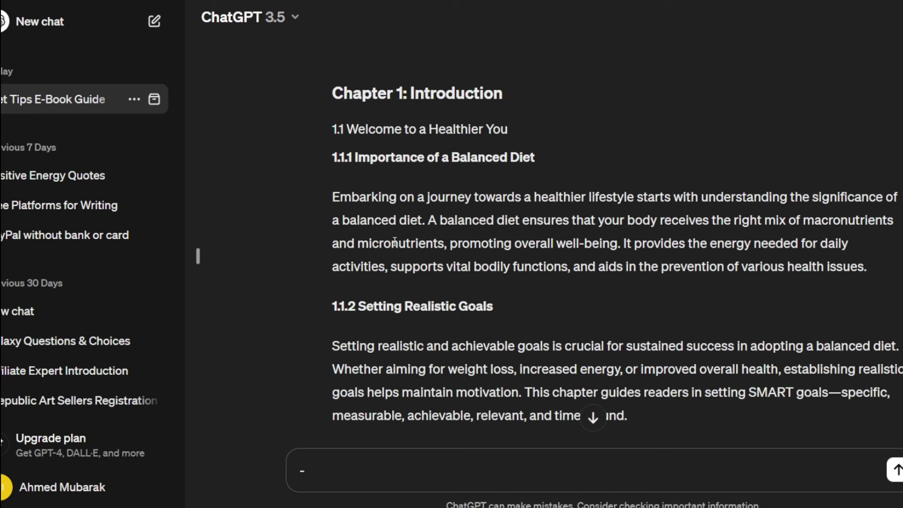
drag(408, 101, 434, 101)
scroll(433, 102, down, 1)
drag(378, 102, 464, 120)
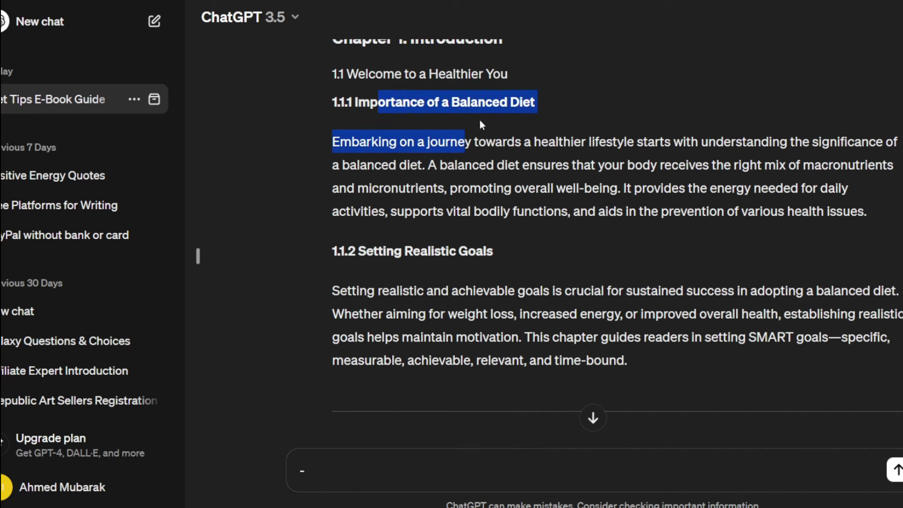
click(600, 104)
scroll(564, 104, down, 3)
scroll(522, 202, down, 6)
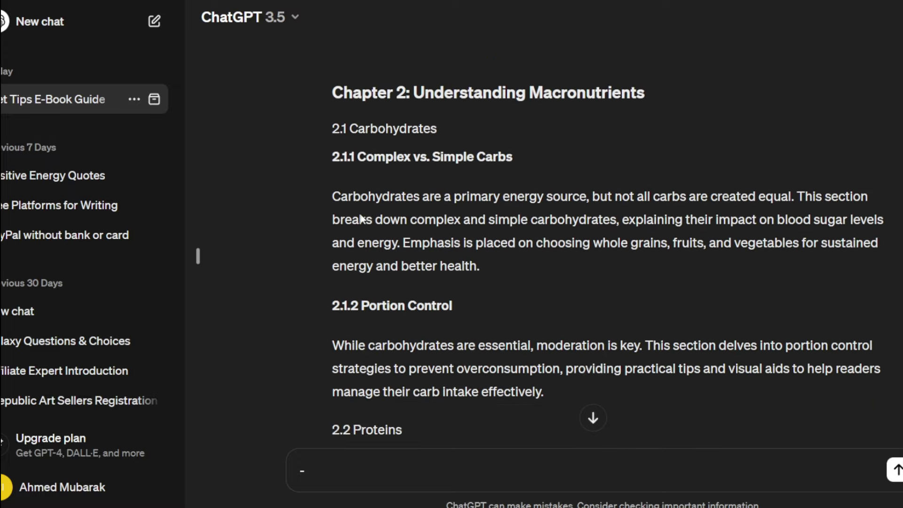
Look back through the ChatGPT conversation from Chapter 2 up to the end of the table of contents.
scroll(459, 245, up, 13)
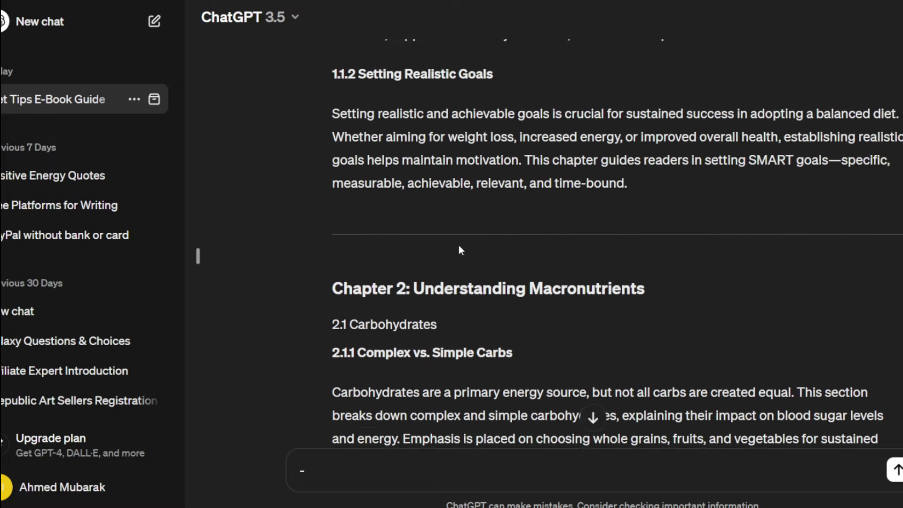
scroll(461, 245, up, 6)
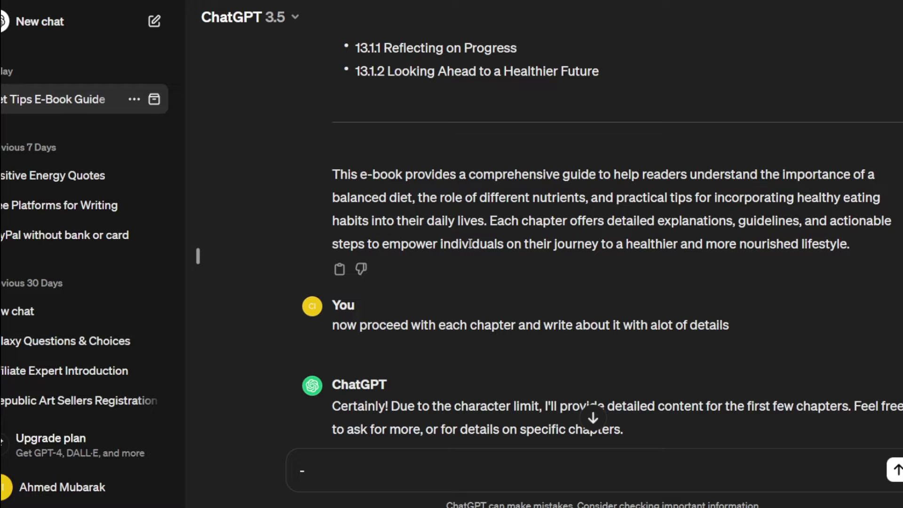
scroll(471, 243, up, 15)
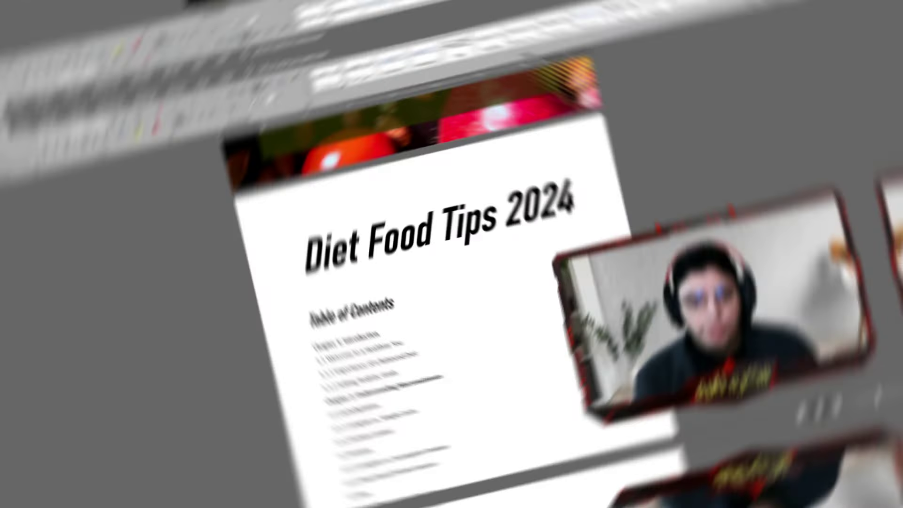
Switch to the e-book's Word document and look over its cover page and the start of the title page.
scroll(445, 283, up, 8)
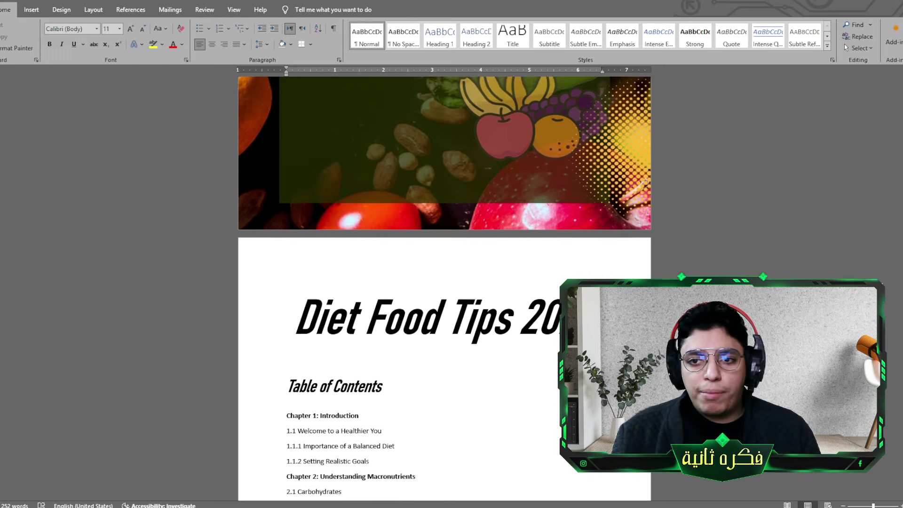
scroll(467, 218, up, 3)
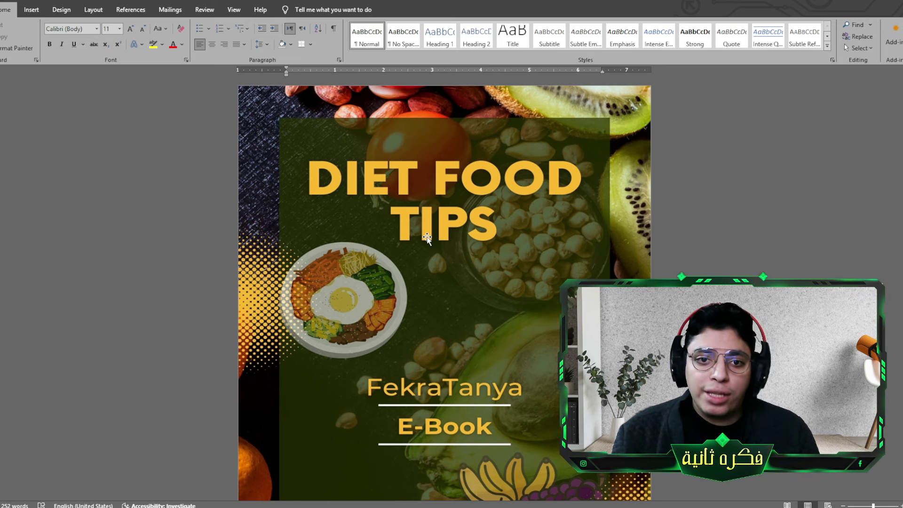
scroll(427, 239, down, 2)
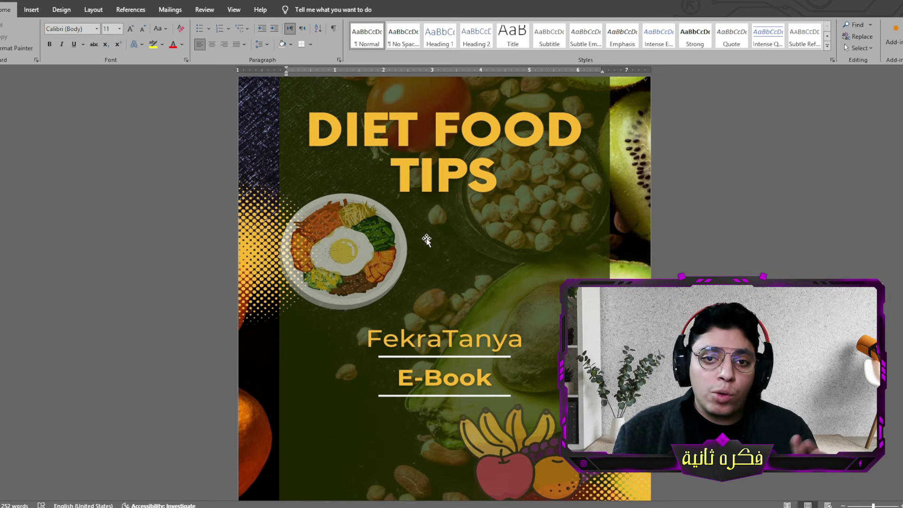
scroll(421, 247, down, 10)
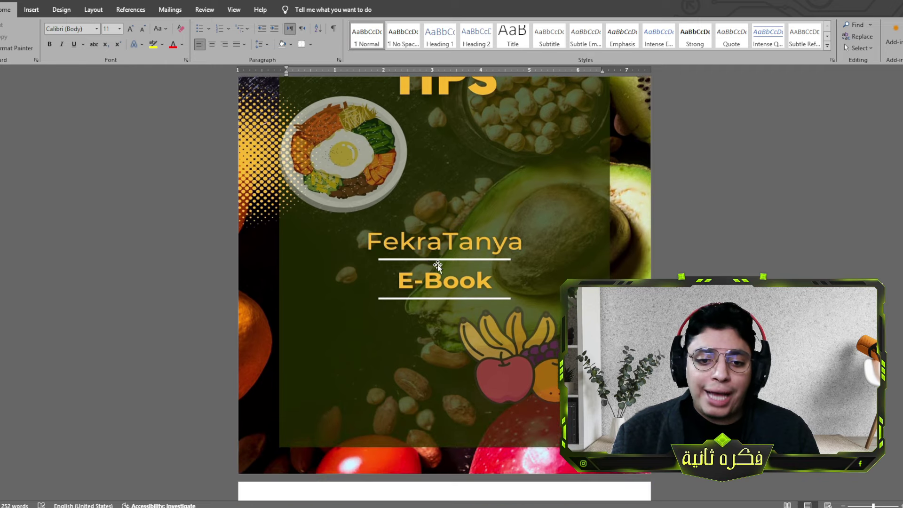
scroll(550, 271, down, 3)
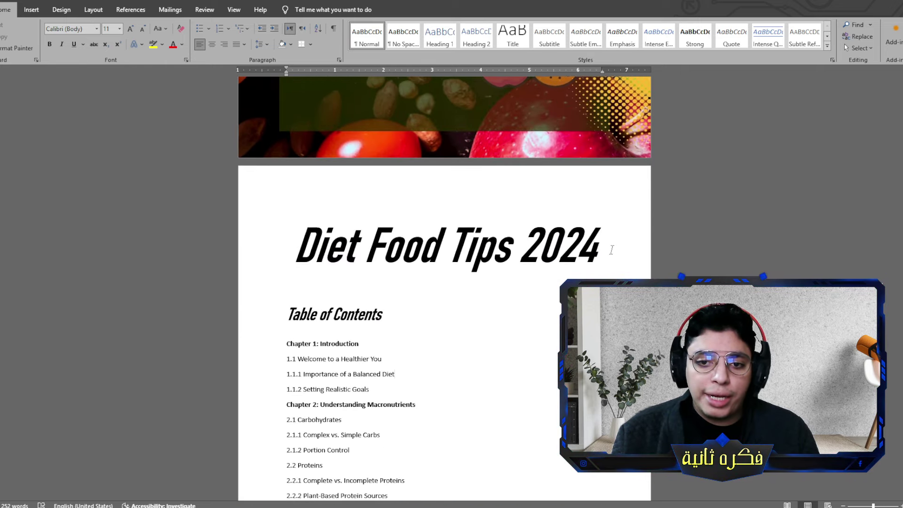
Examine the formatting of the "Diet Food Tips 2024" title and the "Table of Contents" heading.
drag(599, 250, 345, 267)
scroll(345, 267, down, 3)
drag(292, 216, 383, 222)
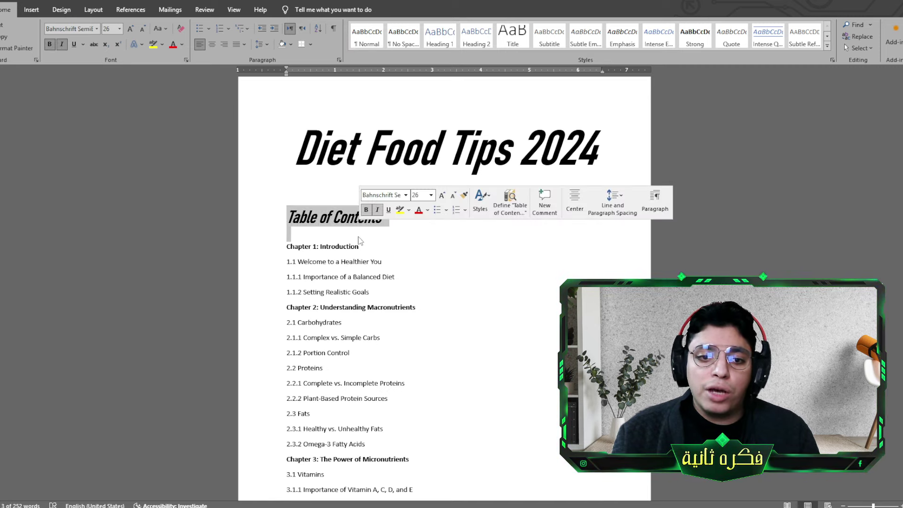
click(359, 243)
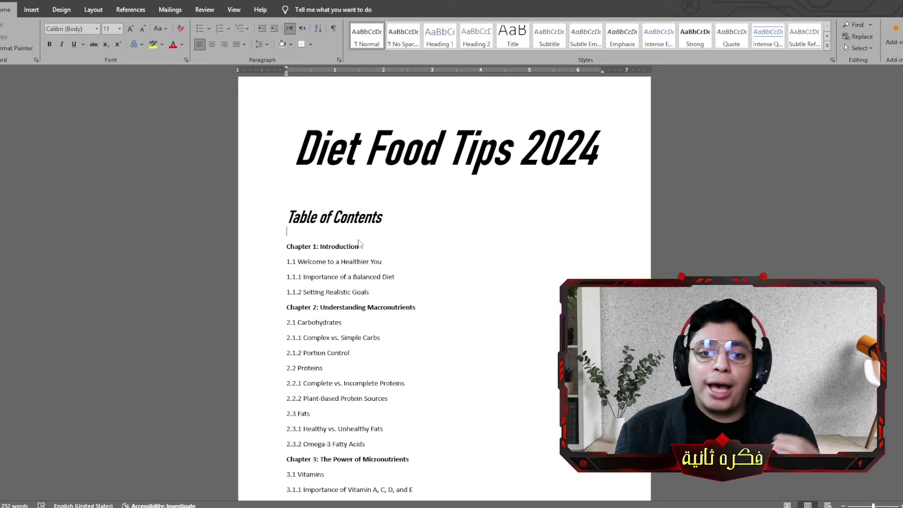
triple_click(372, 150)
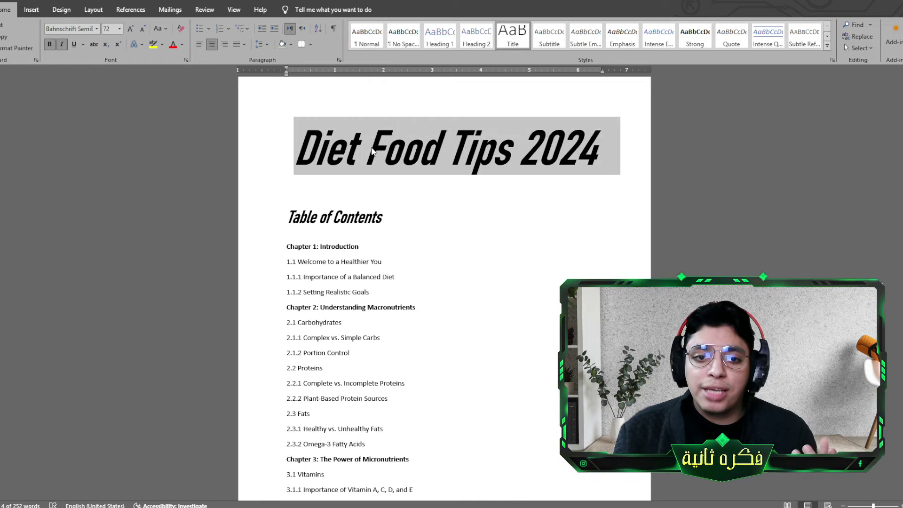
click(371, 151)
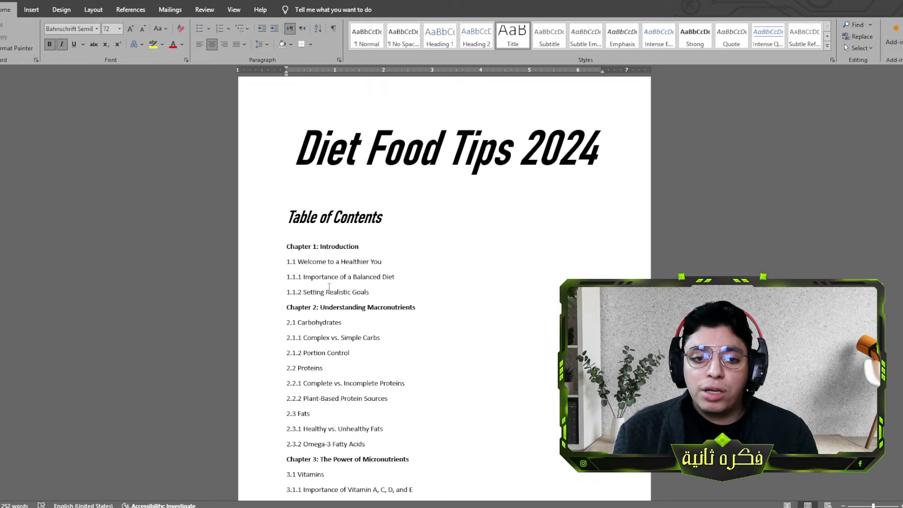
drag(327, 254, 329, 281)
click(340, 228)
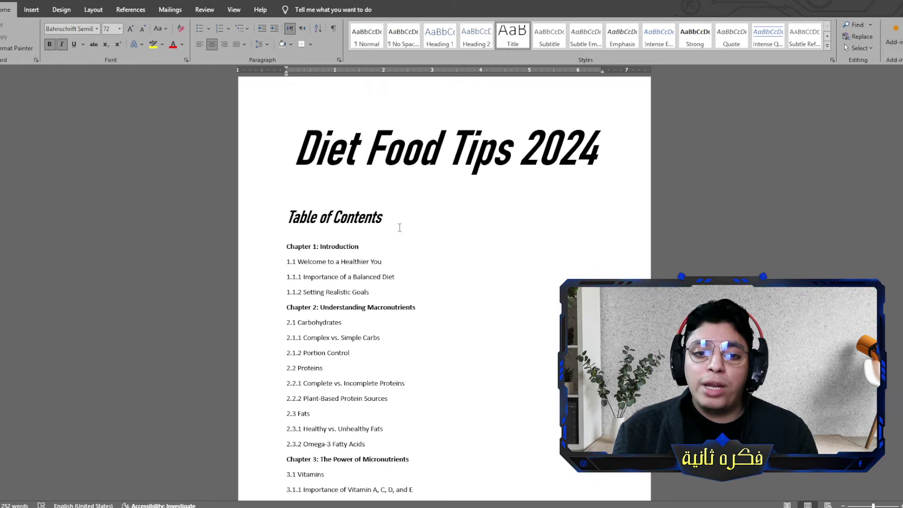
drag(386, 218, 287, 218)
click(319, 217)
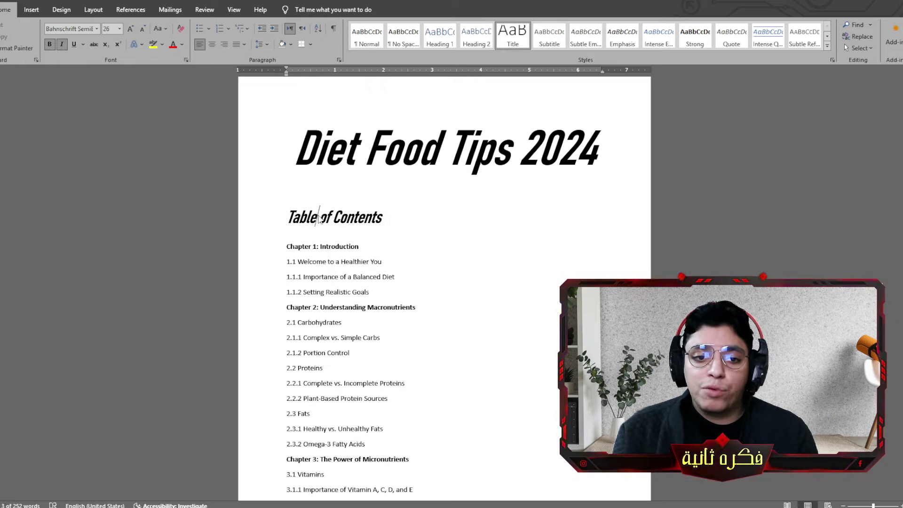
Check the font and font size choices for the "Table of Contents" heading, keeping Bahnschrift SemiBold Condensed at size 26.
click(96, 29)
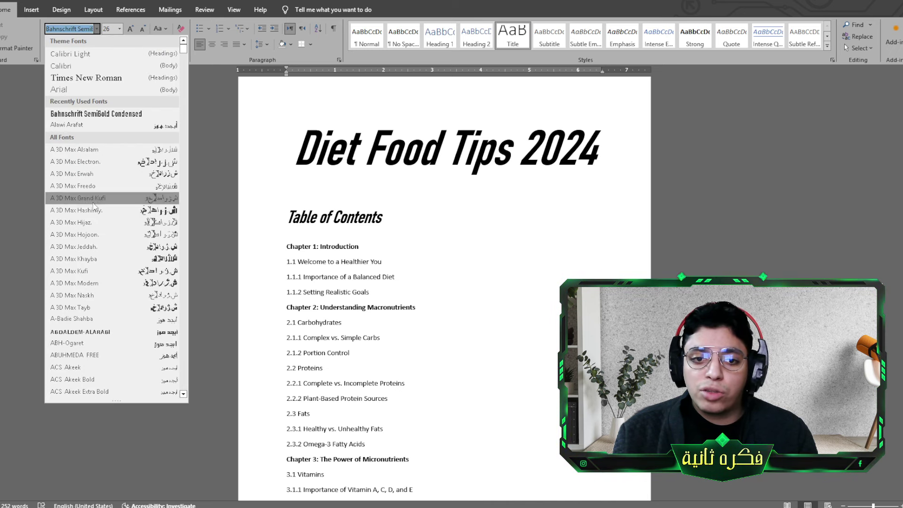
click(150, 118)
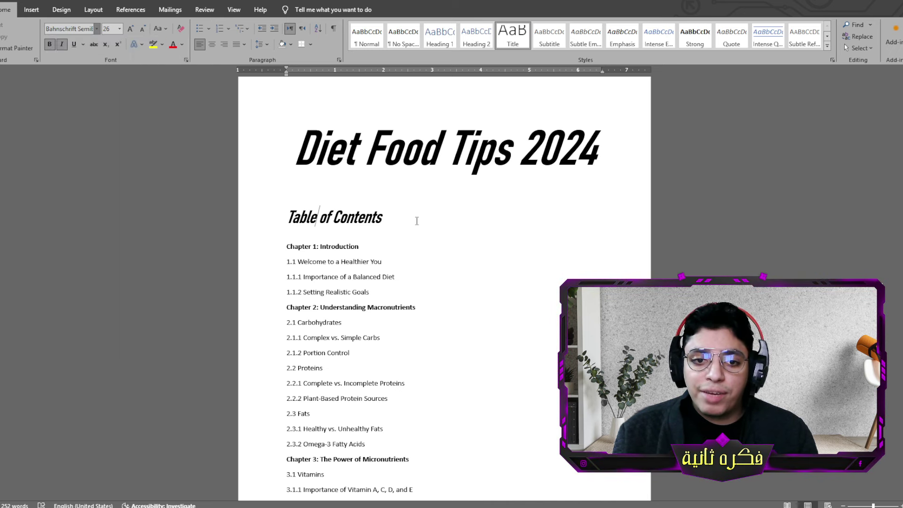
click(119, 30)
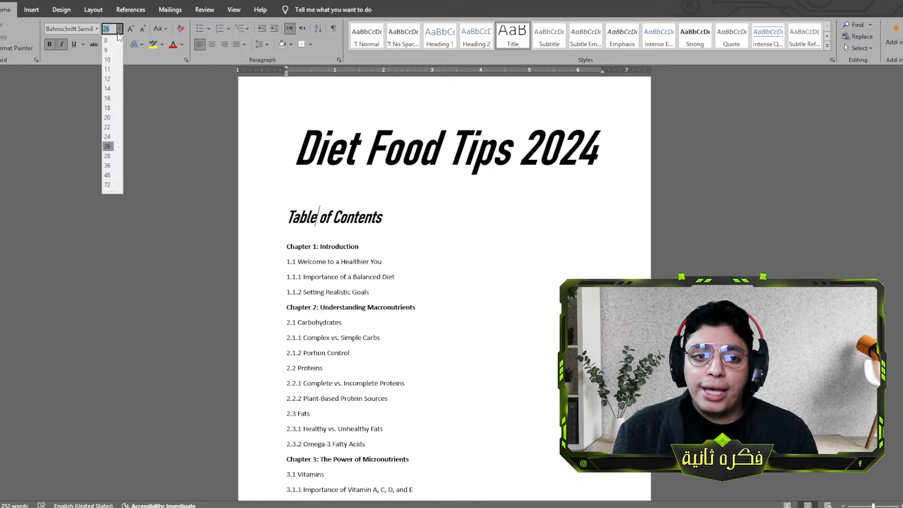
click(329, 186)
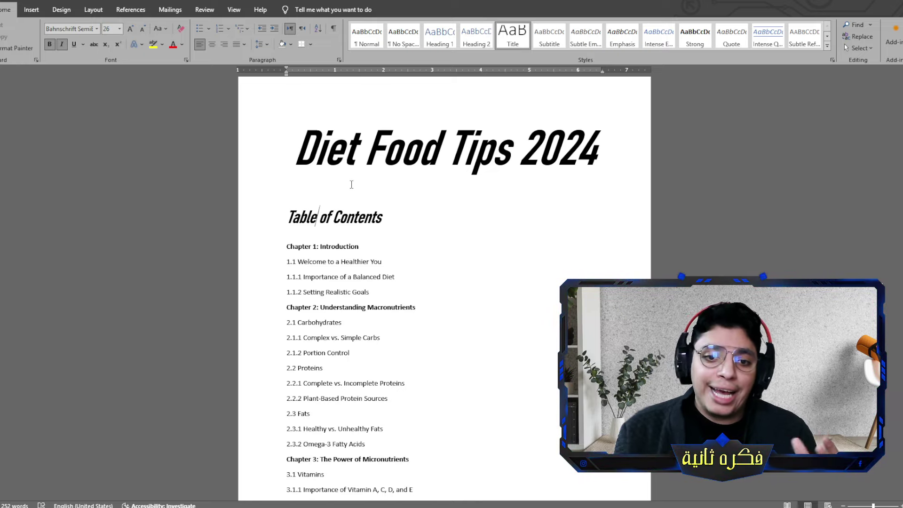
Review the chapter entries in the table of contents and the illustrated Chapter 1: Introduction page.
scroll(445, 282, down, 3)
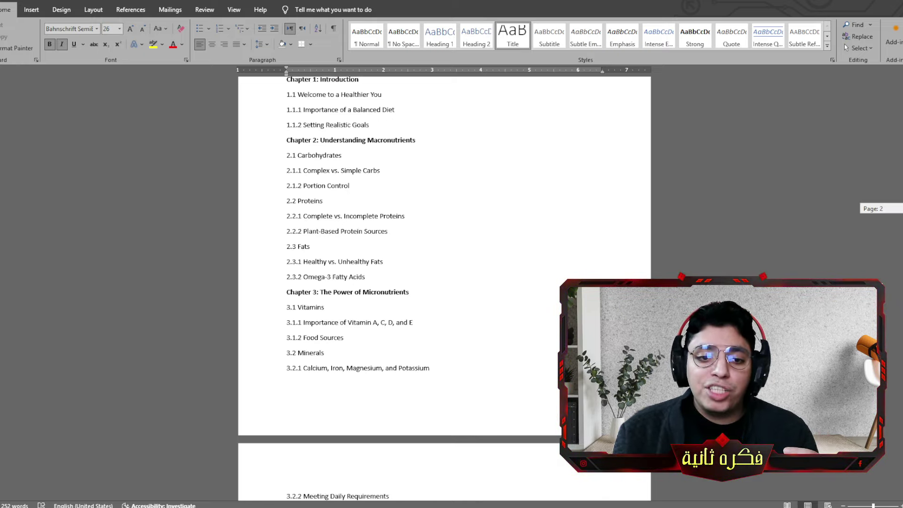
scroll(444, 282, up, 12)
scroll(445, 283, down, 12)
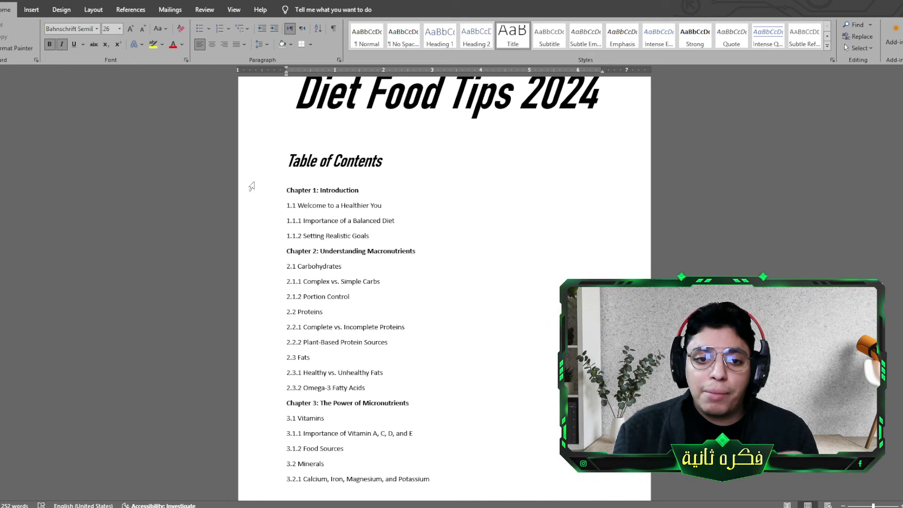
double_click(339, 190)
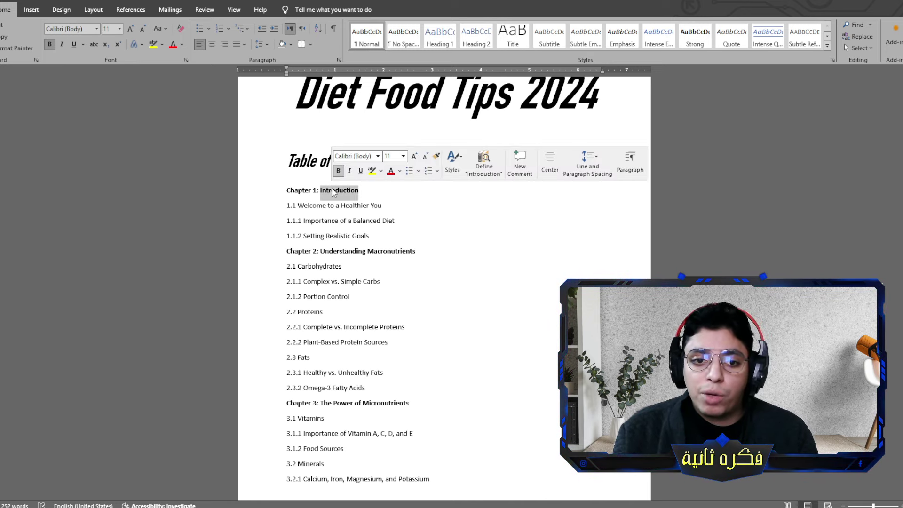
click(354, 249)
scroll(348, 259, down, 1)
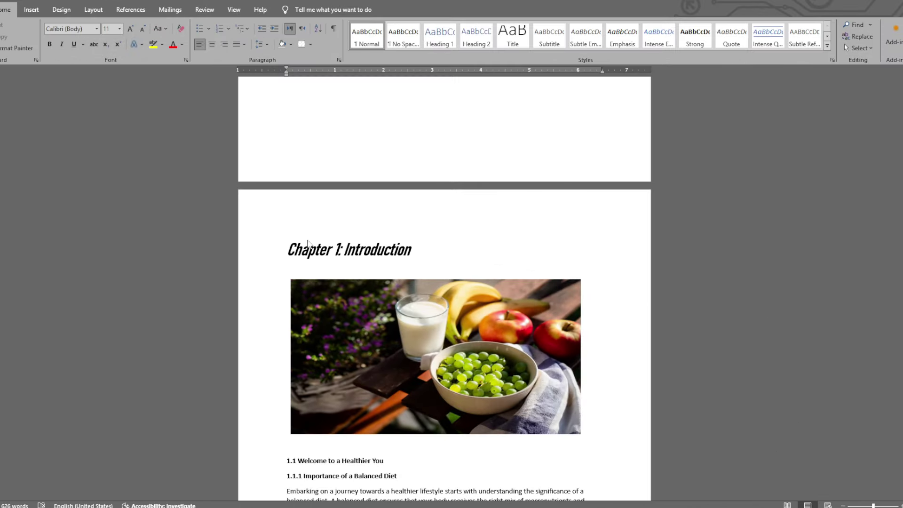
scroll(354, 245, down, 3)
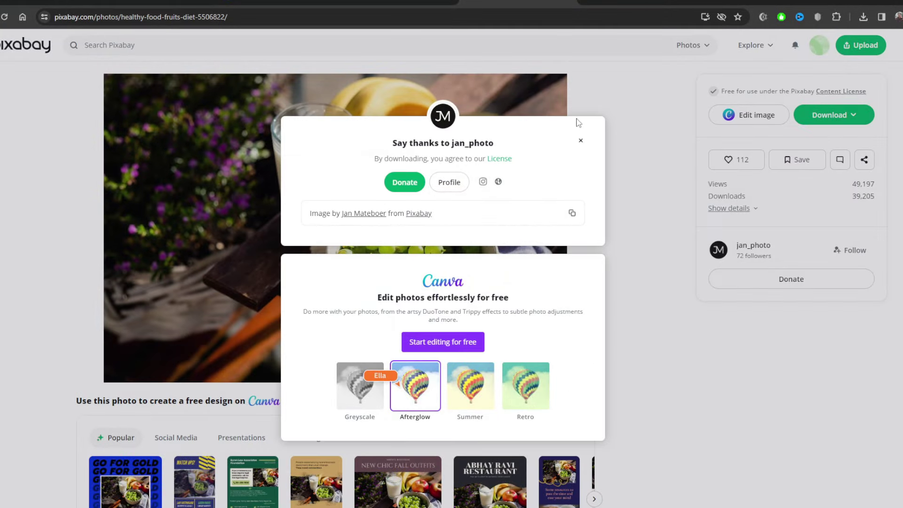
Switch to Pixabay, dismiss the download thank-you dialog and search all images for "diet".
click(580, 140)
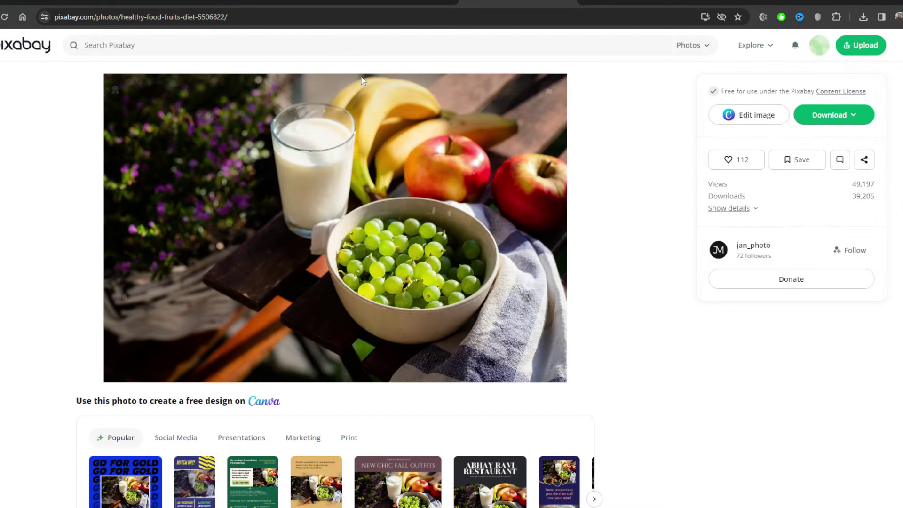
click(28, 50)
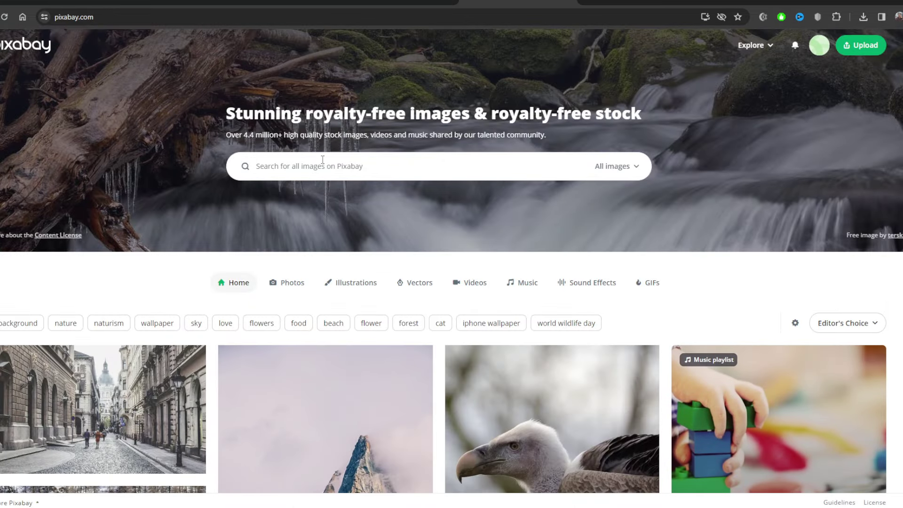
click(323, 162)
text(diet)
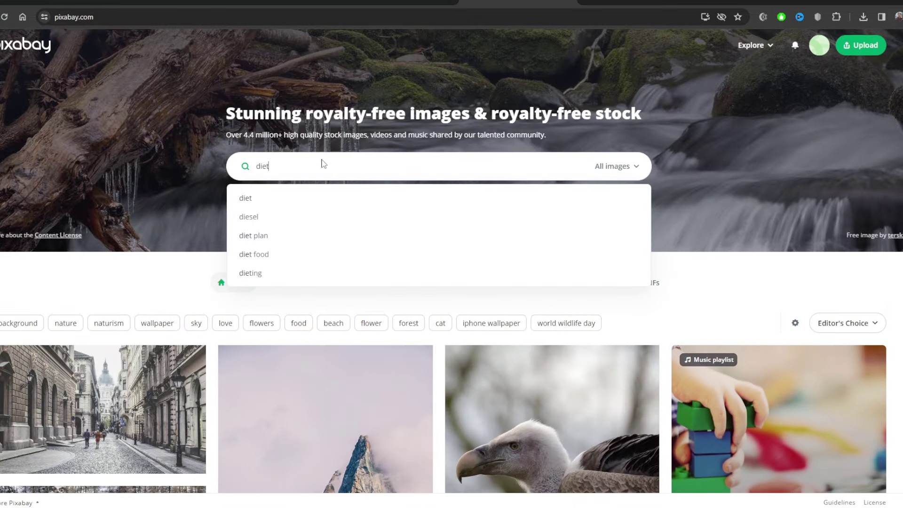
key(Return)
Open the photo of cereal with banana slices from the search results and bring up its download options.
scroll(323, 160, down, 12)
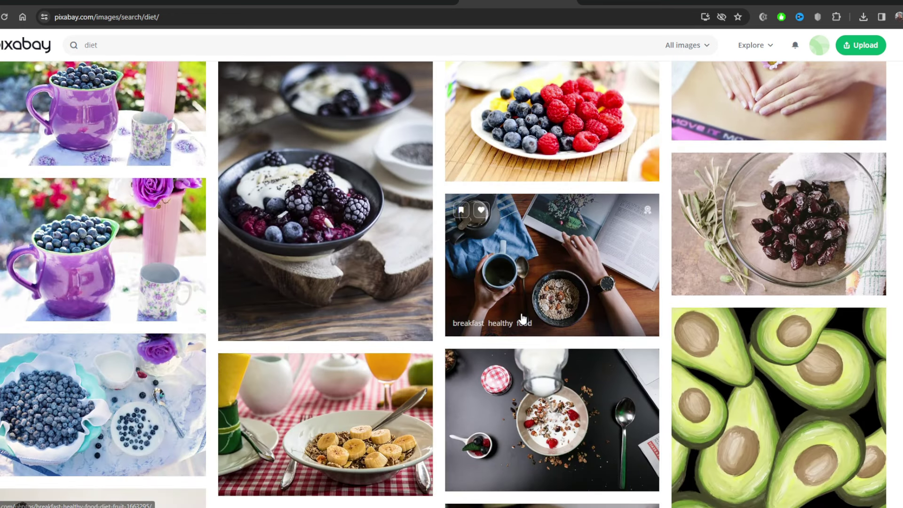
scroll(511, 313, down, 2)
click(351, 324)
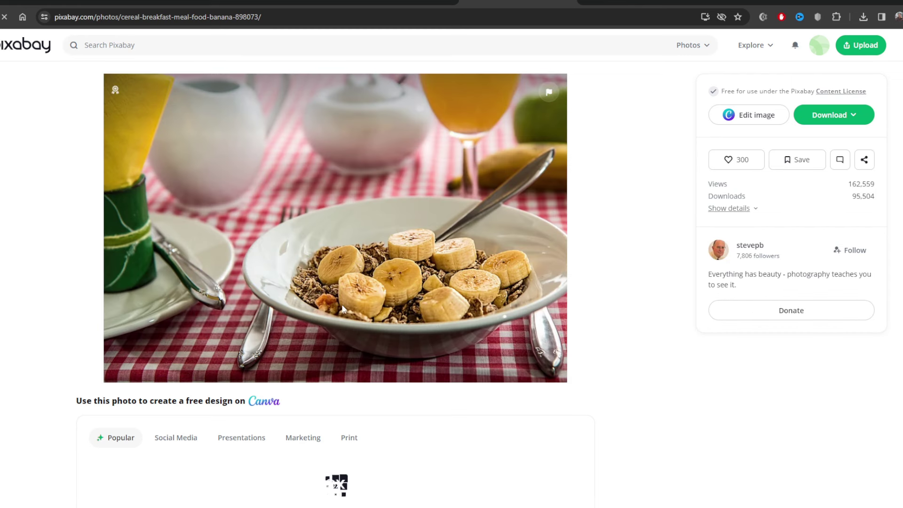
click(834, 115)
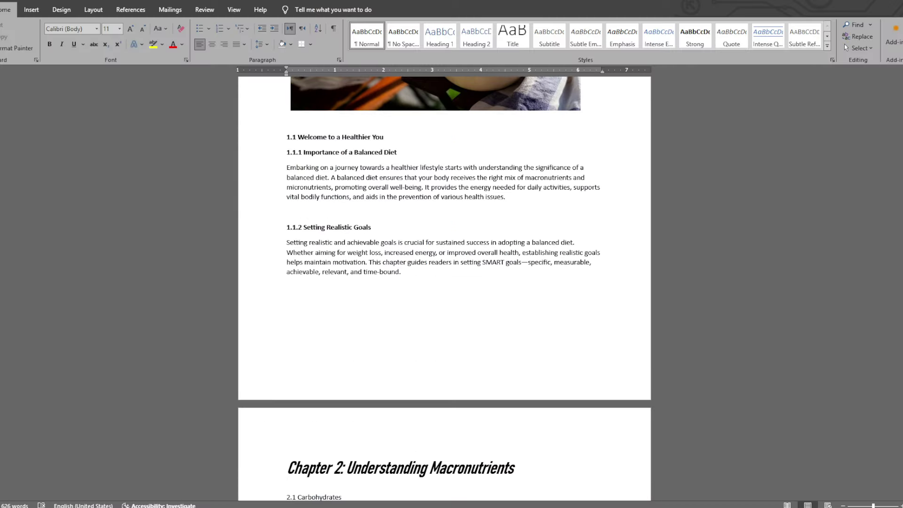
Save the finished Word document to the Desktop as "Ebook - diet", keeping the Word Document format.
scroll(445, 287, up, 15)
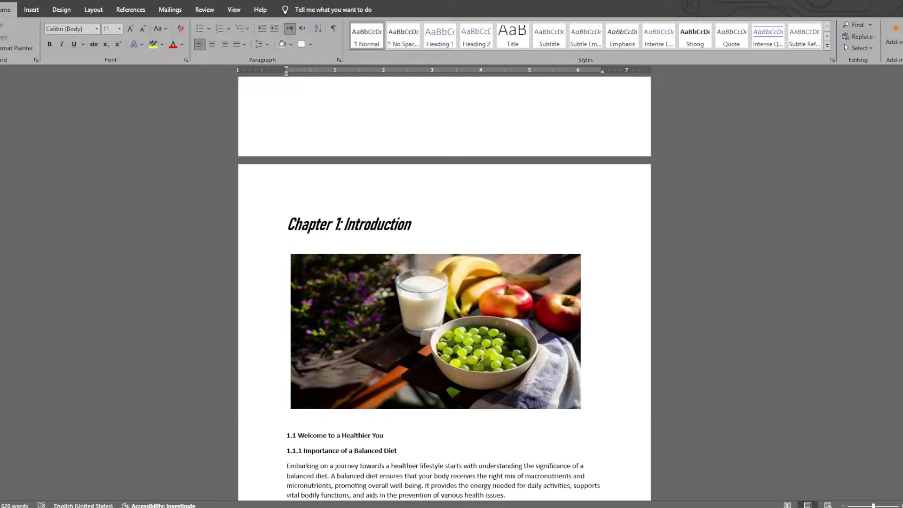
scroll(445, 287, up, 12)
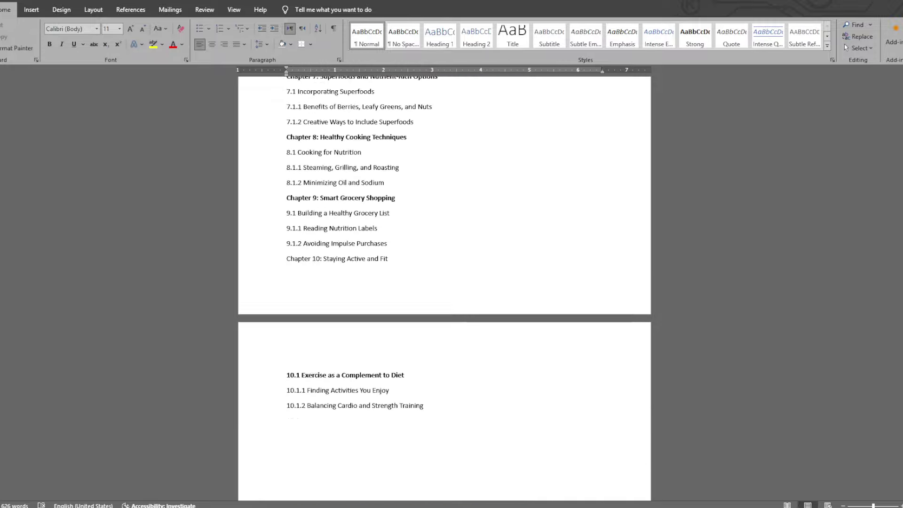
scroll(444, 287, up, 2)
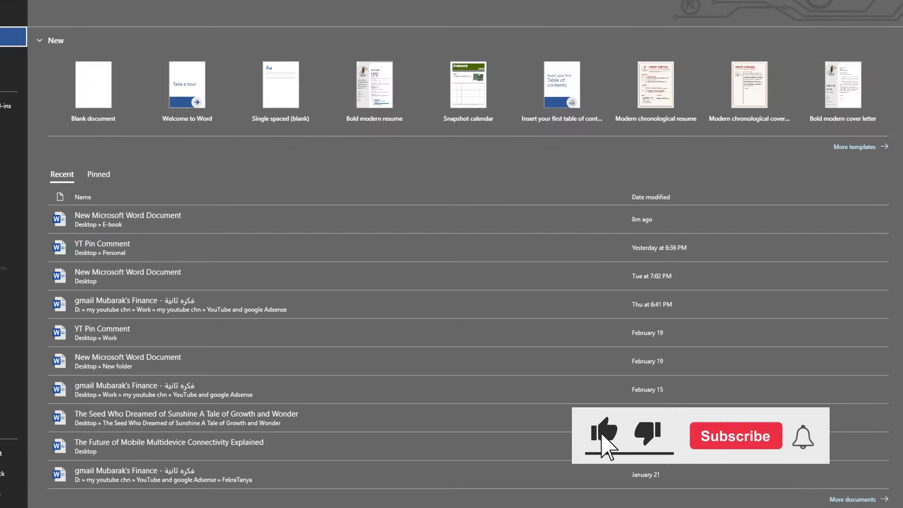
click(12, 167)
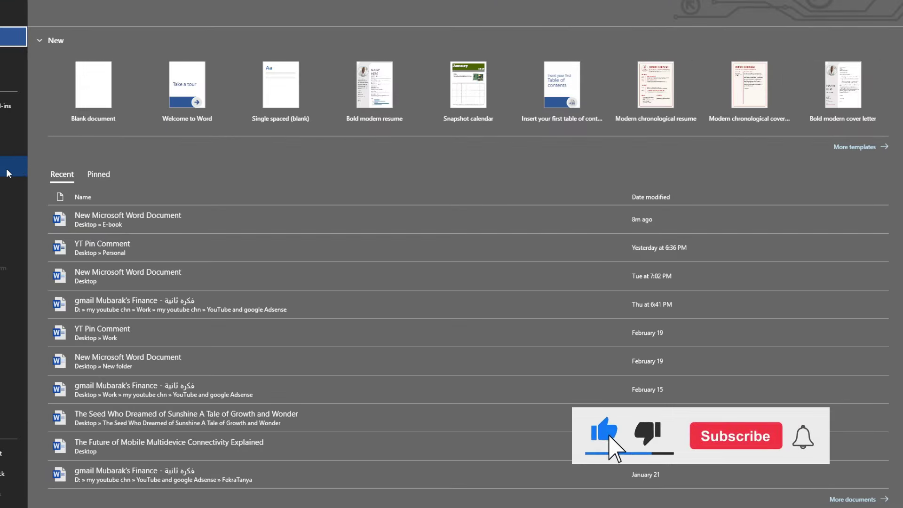
click(74, 175)
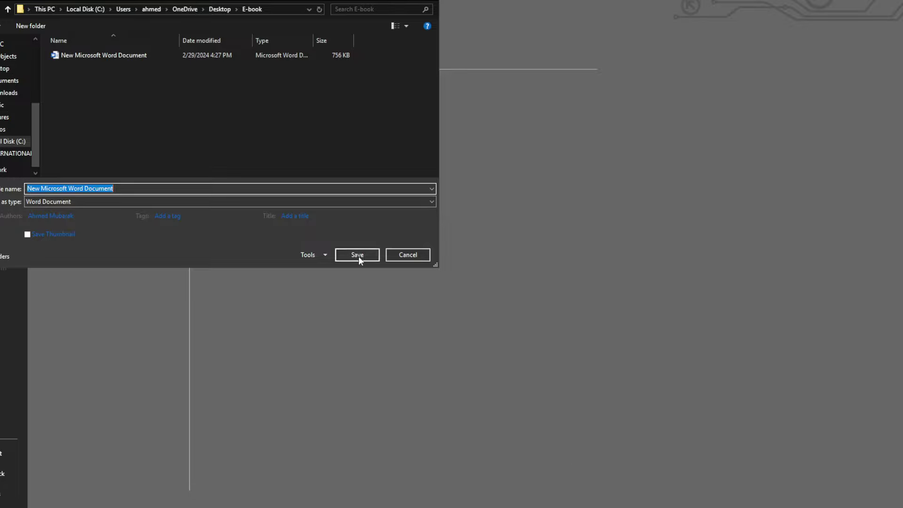
click(21, 68)
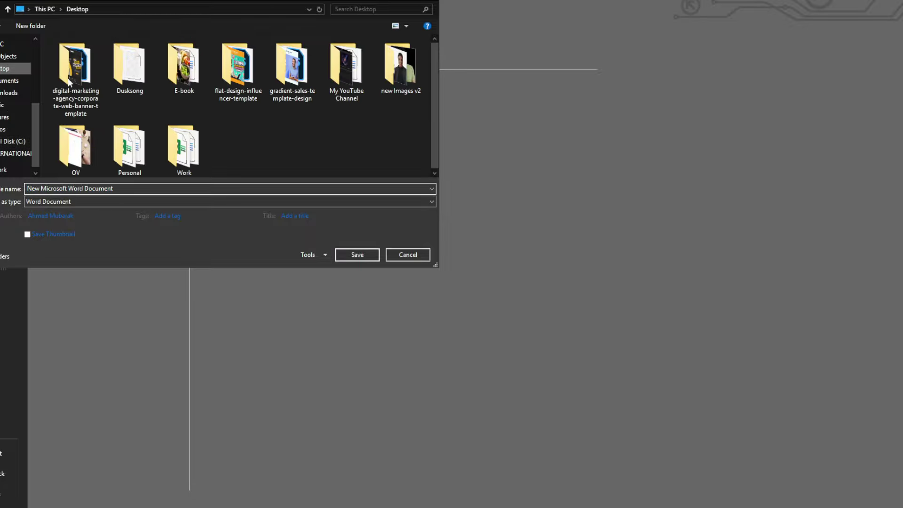
triple_click(135, 189)
text(Ebook - diet)
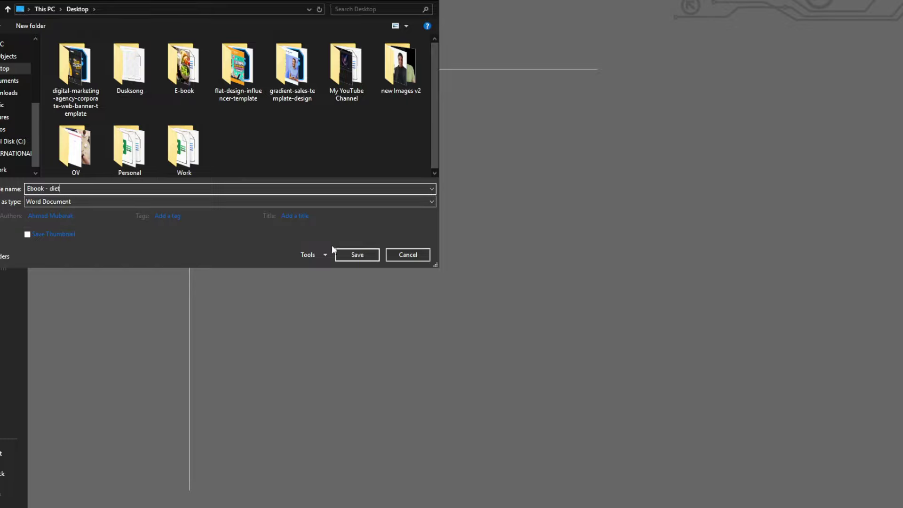
click(353, 254)
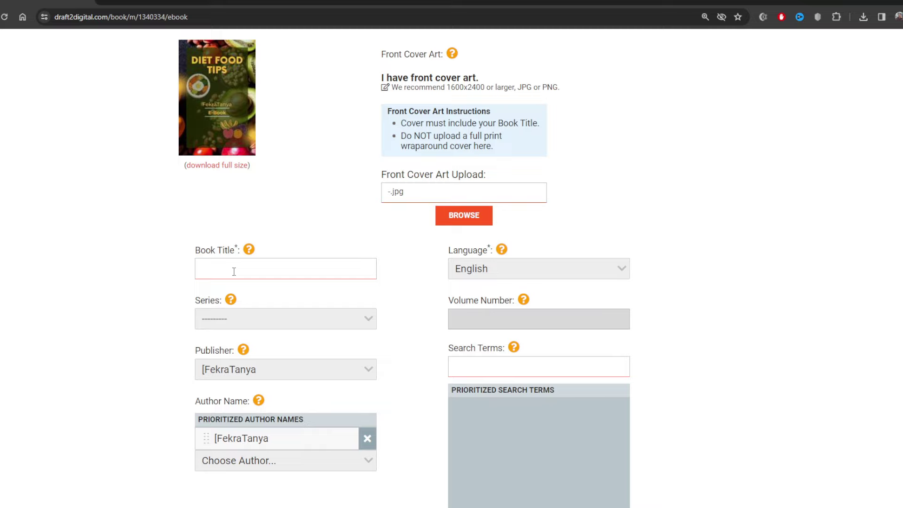
Switch to the Draft2Digital ebook details form and set the book title to "Diet Food Tips 2024".
click(234, 271)
text(Diet Food Tips 2024)
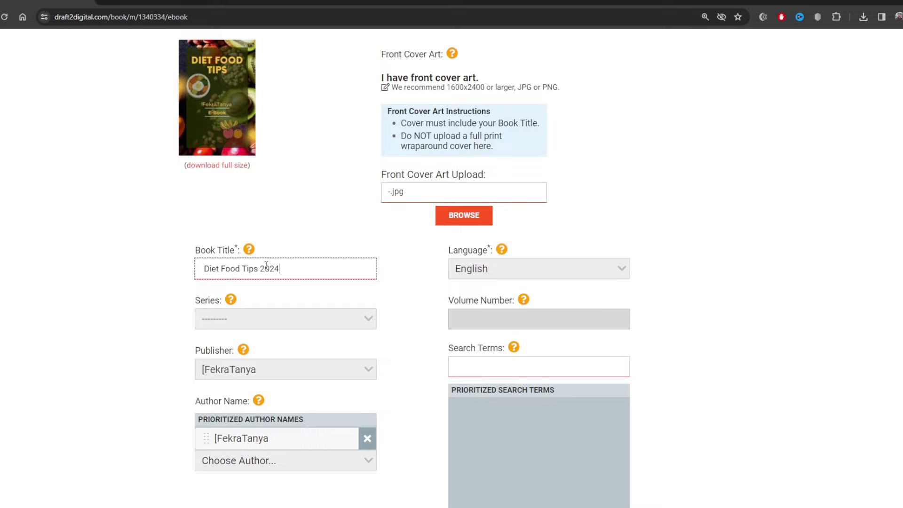
click(75, 291)
Look through the available book languages, keeping English, and check the publisher, author and cover details.
click(582, 277)
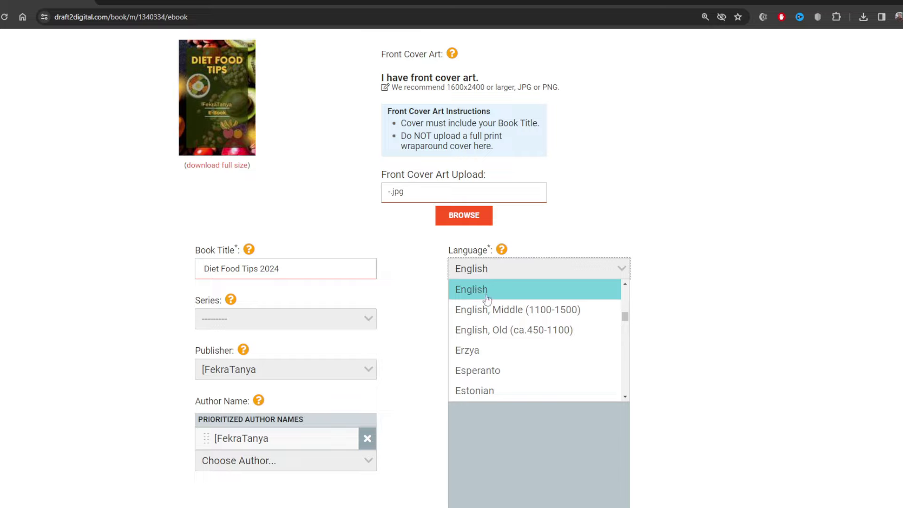
scroll(508, 312, up, 10)
scroll(516, 325, up, 5)
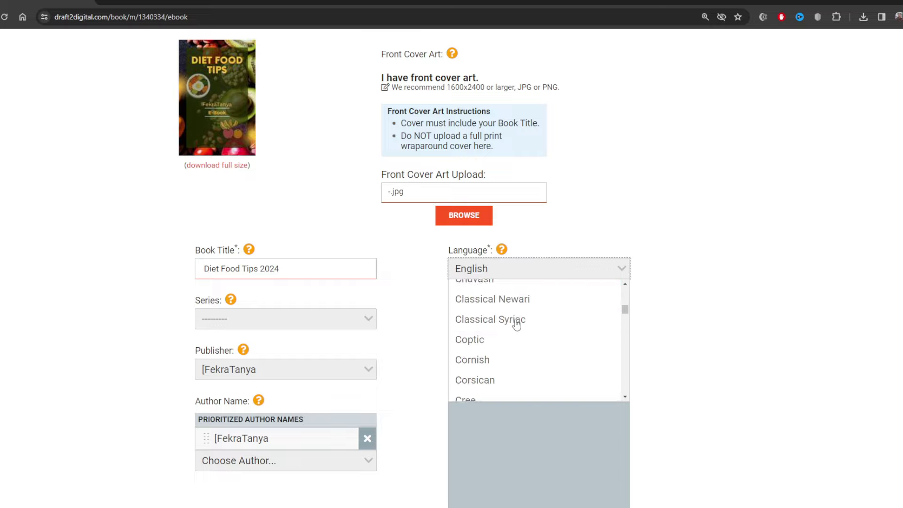
scroll(517, 324, down, 5)
scroll(516, 325, down, 7)
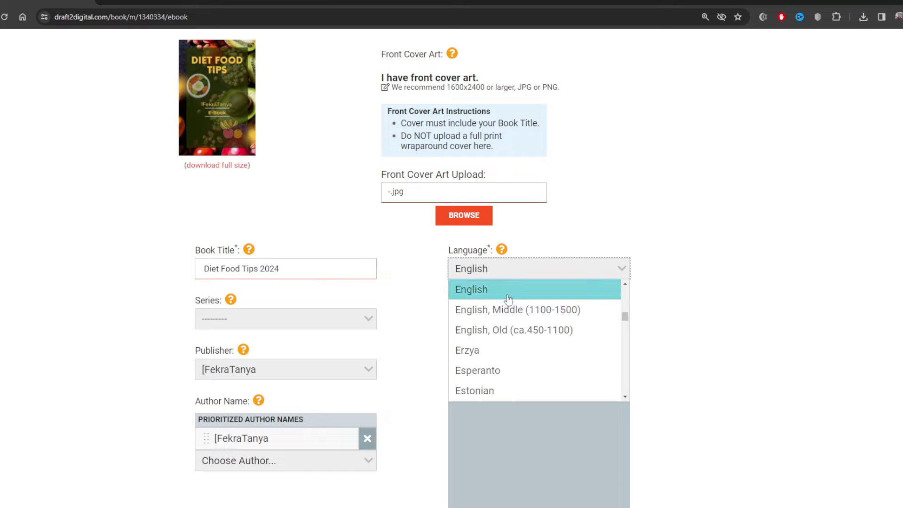
click(425, 269)
scroll(419, 269, down, 1)
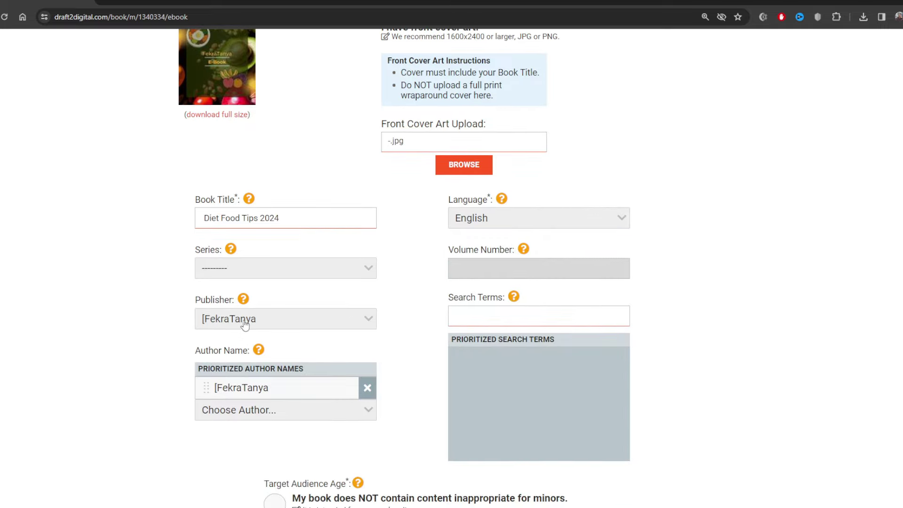
scroll(213, 323, up, 1)
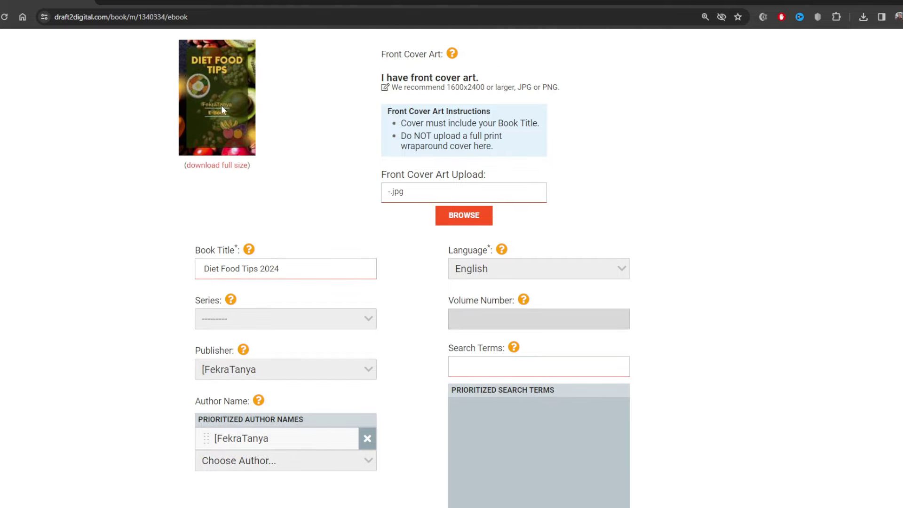
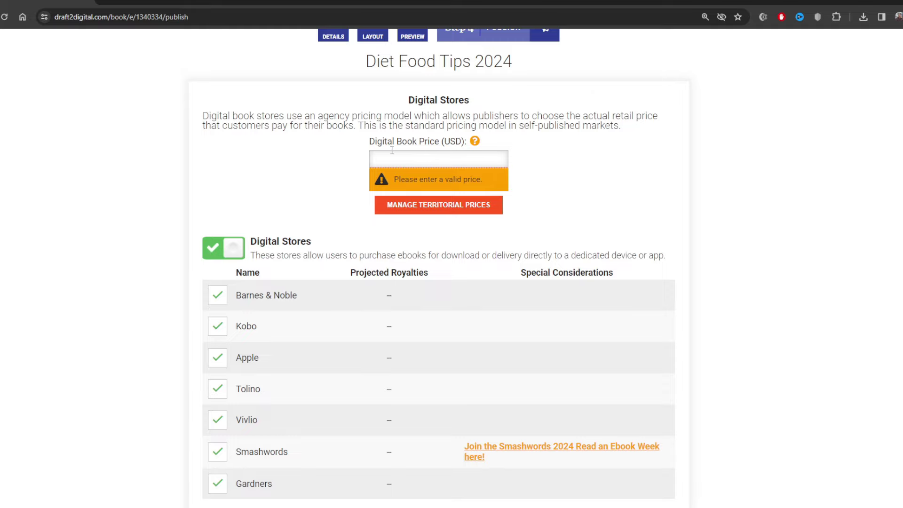
Set the digital book price to 5 USD and review the projected royalties for Barnes & Noble, Smashwords and Amazon.
text(5)
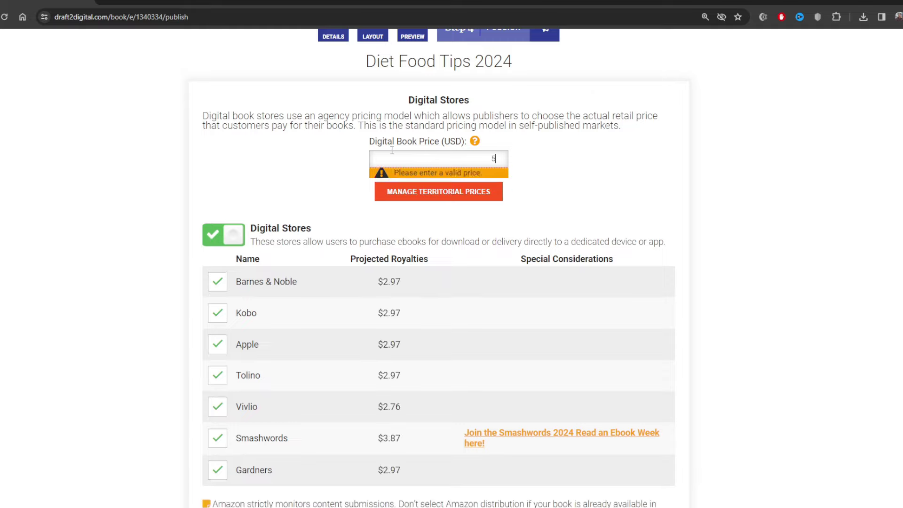
click(555, 154)
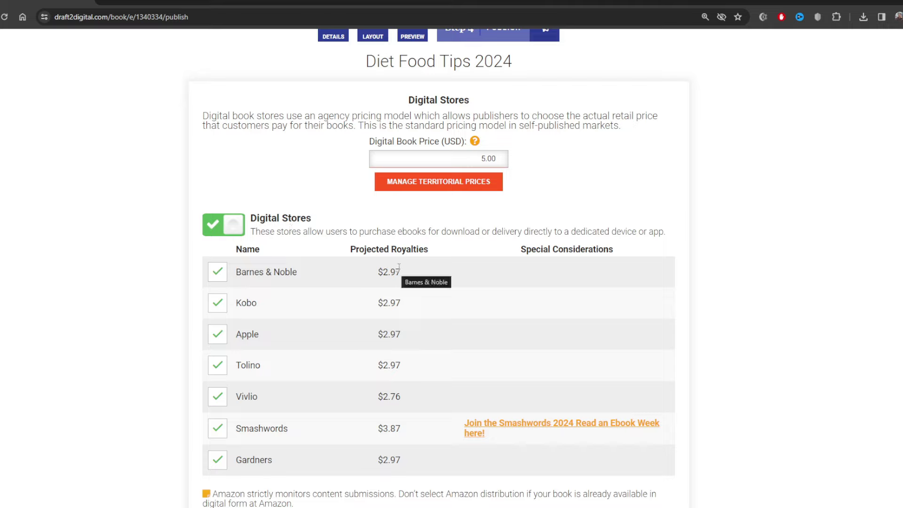
drag(407, 272, 388, 272)
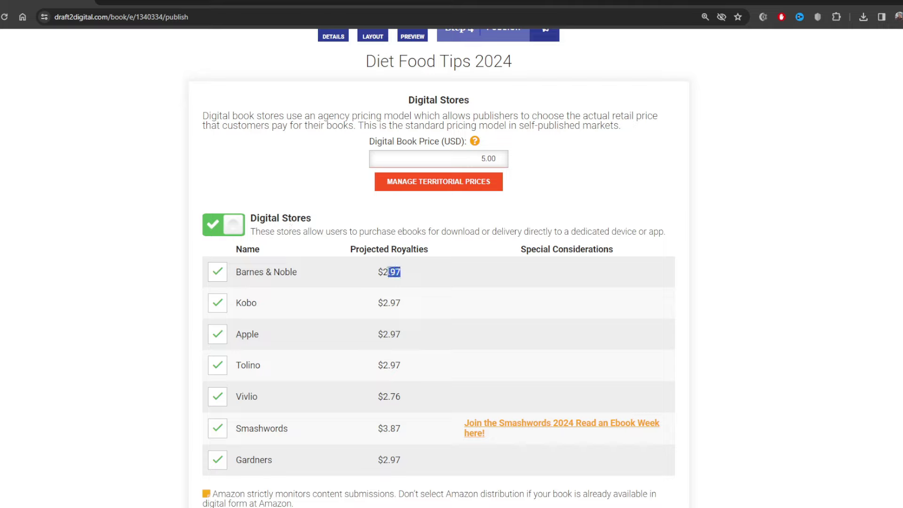
drag(406, 429, 382, 427)
drag(407, 273, 388, 273)
scroll(263, 306, down, 3)
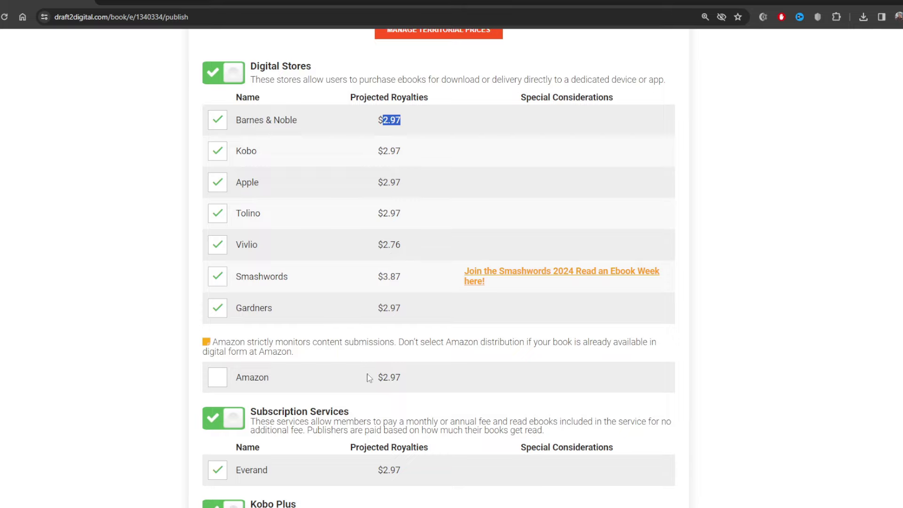
drag(401, 380, 384, 380)
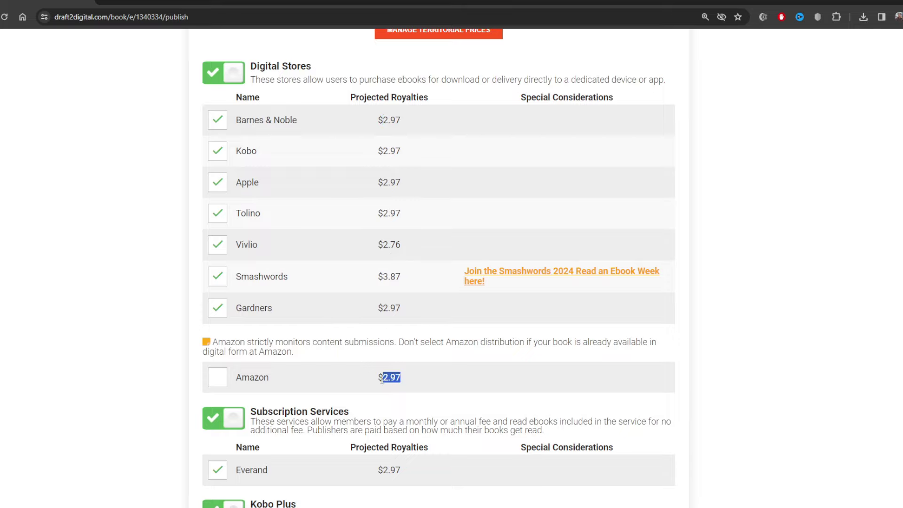
Add Amazon to the digital stores, accepting all four Kindle listing confirmations.
click(221, 385)
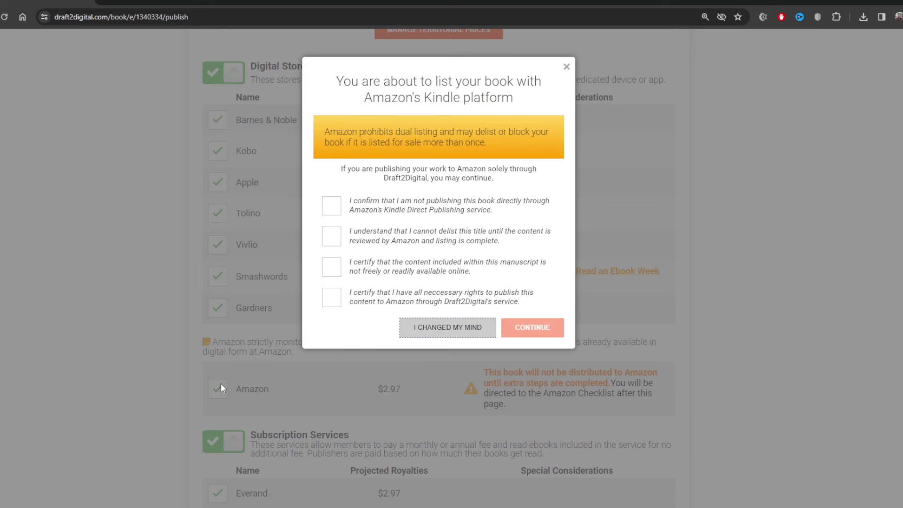
click(333, 211)
click(332, 236)
click(332, 267)
click(331, 300)
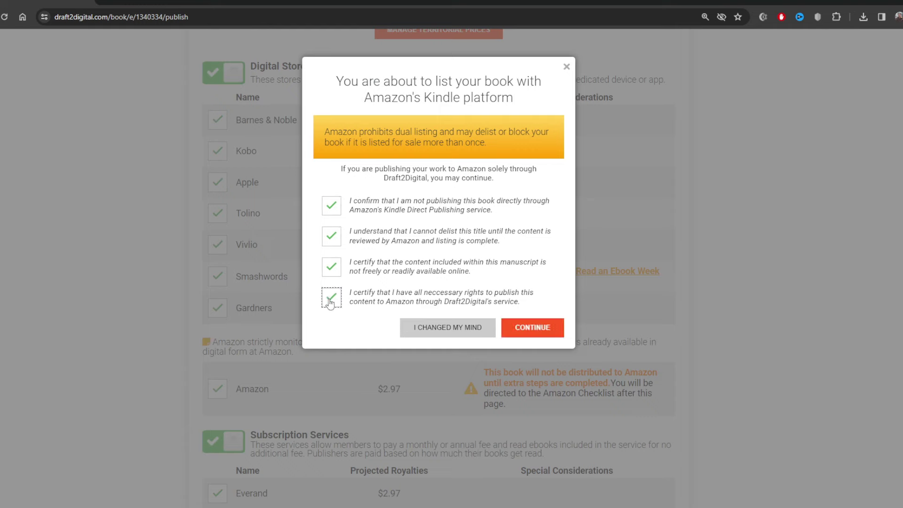
click(544, 334)
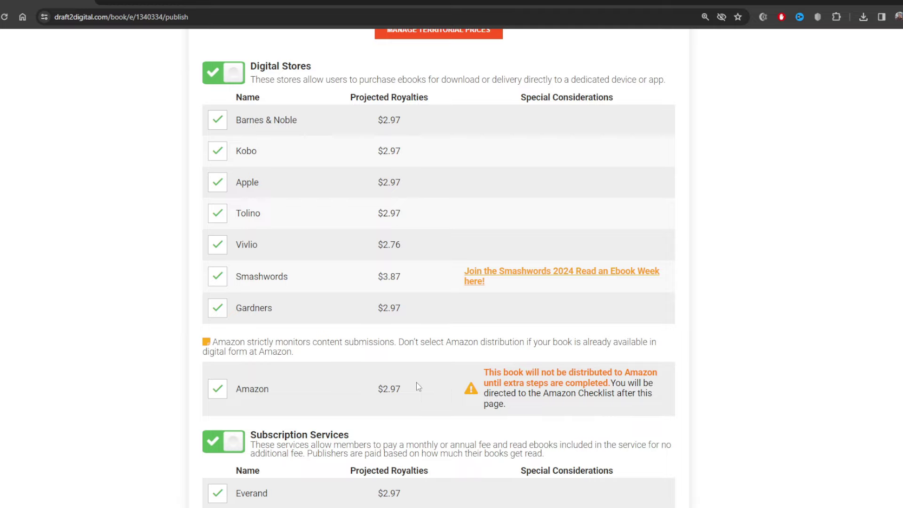
Try lower digital book prices of 3 and 2 USD and submit the publishing form.
scroll(417, 386, up, 5)
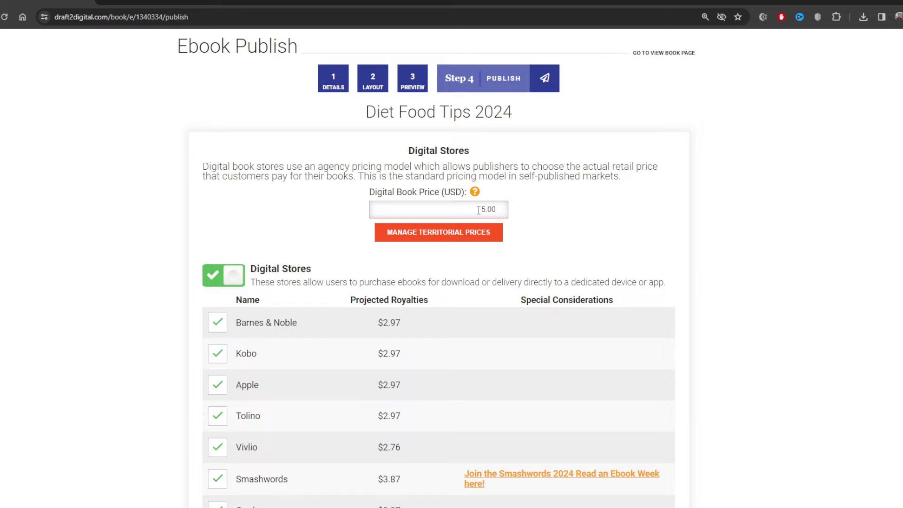
drag(479, 209, 511, 214)
text(3)
key(BackSpace)
text(2)
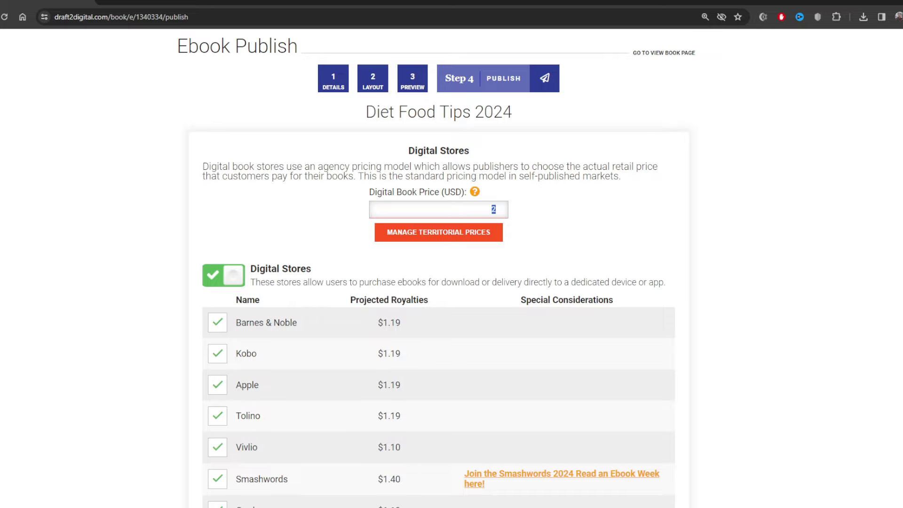
scroll(439, 268, down, 20)
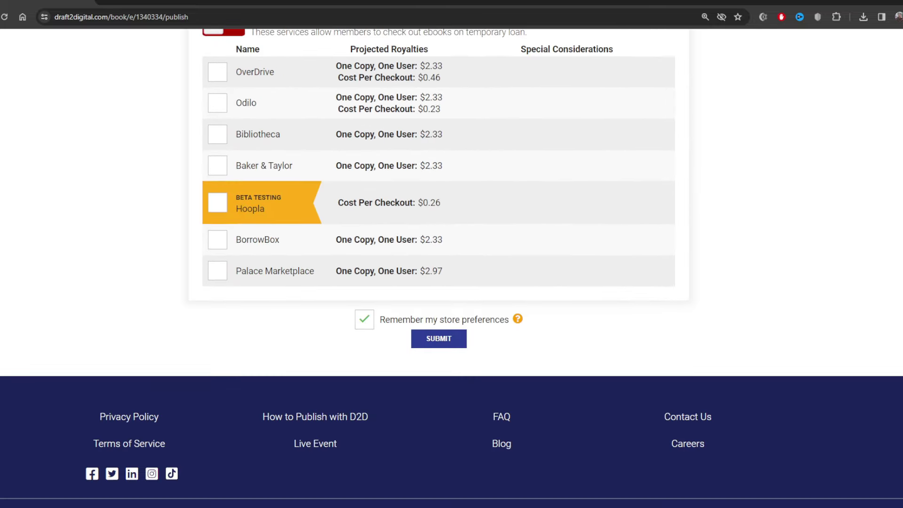
click(429, 342)
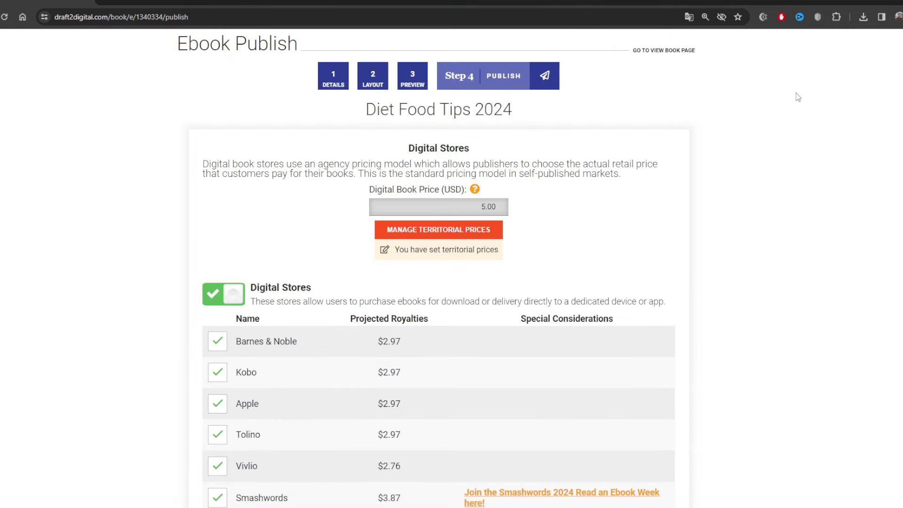
Apply the territorial prices for the 5.00 USD book price and submit the publishing form.
click(427, 237)
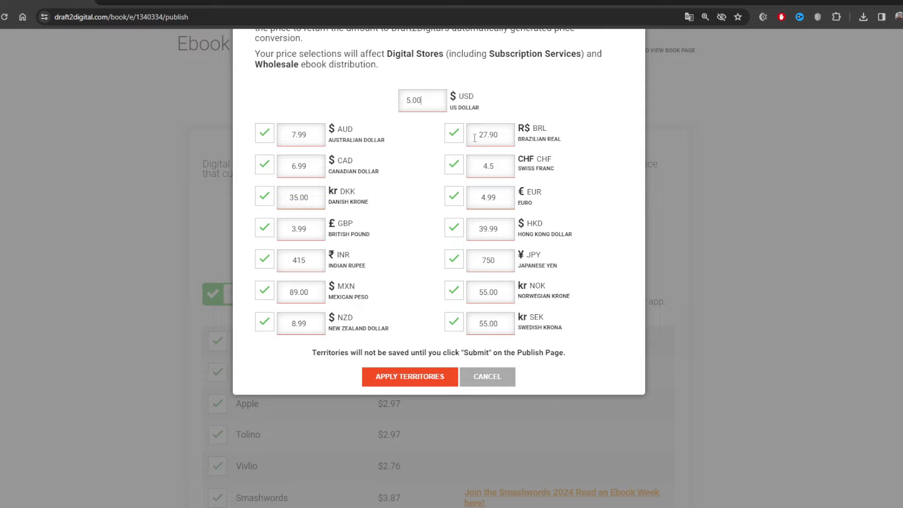
click(390, 382)
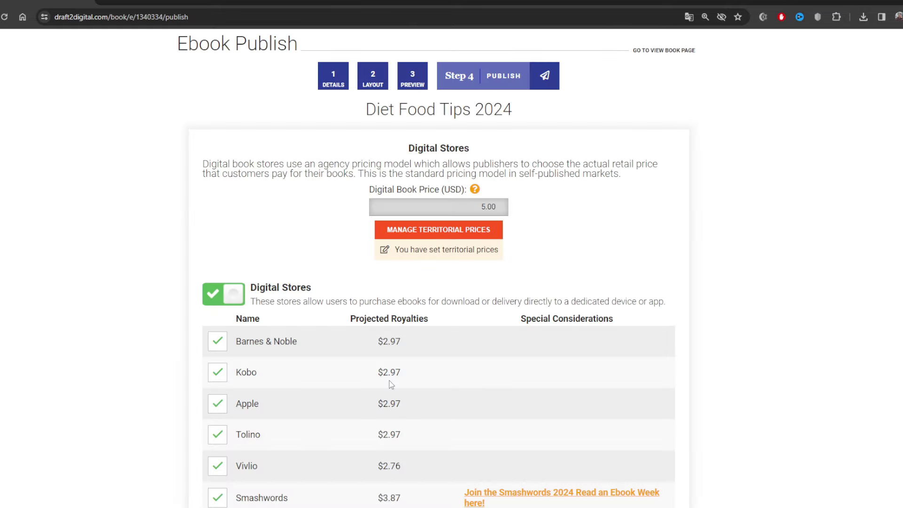
scroll(622, 374, down, 15)
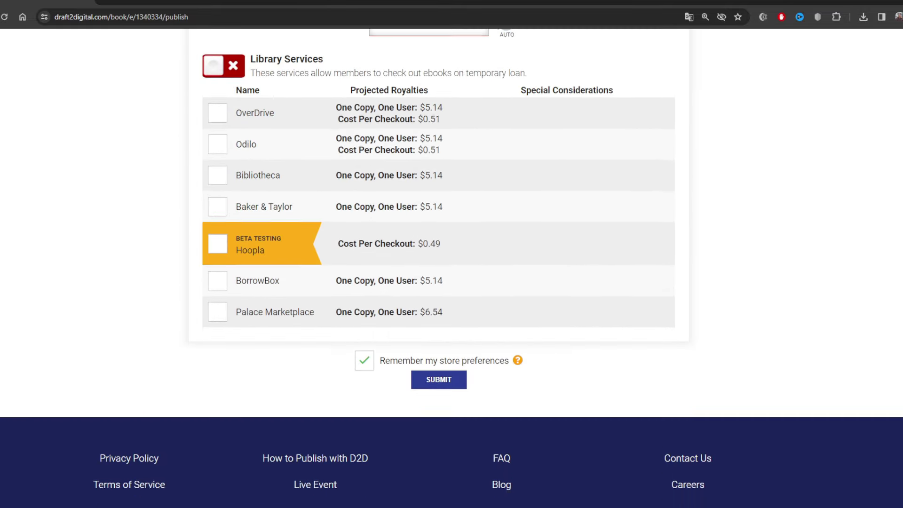
click(432, 316)
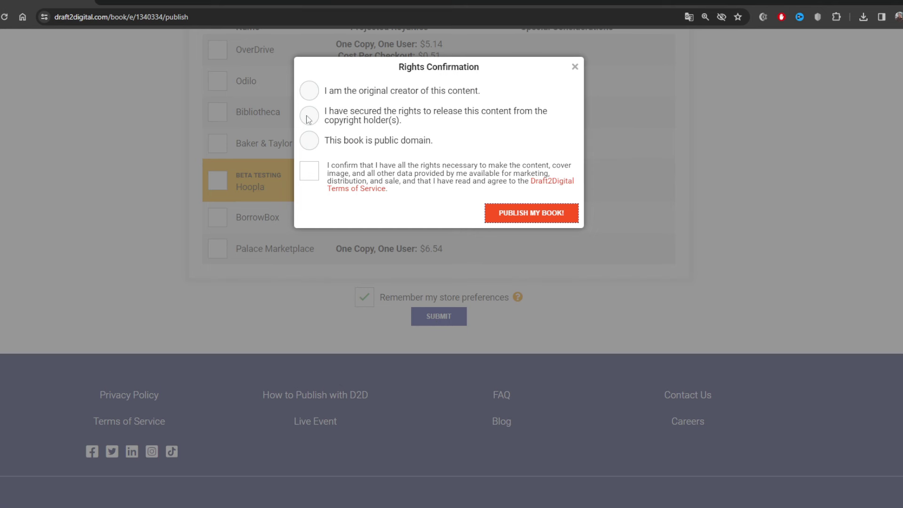
Declare yourself the original creator, confirm the rights and Terms of Service, publish the book and check its store listings.
click(309, 91)
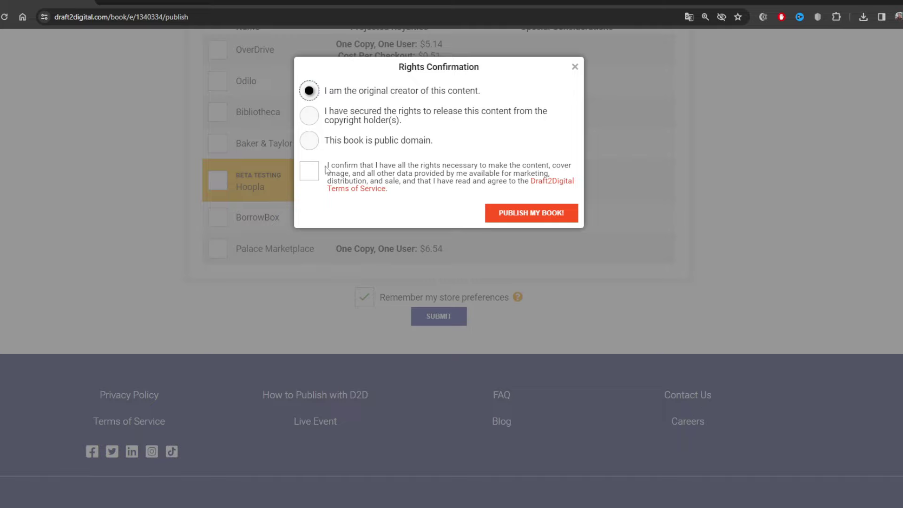
click(307, 171)
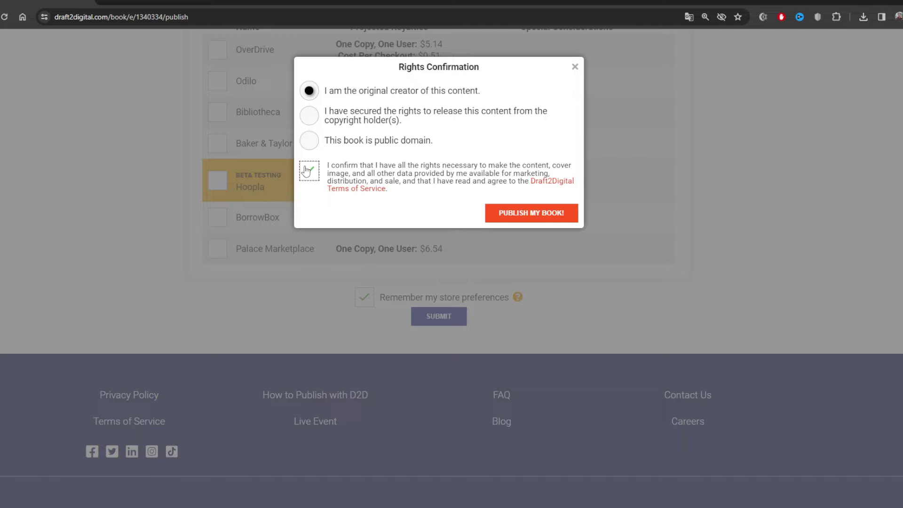
click(510, 218)
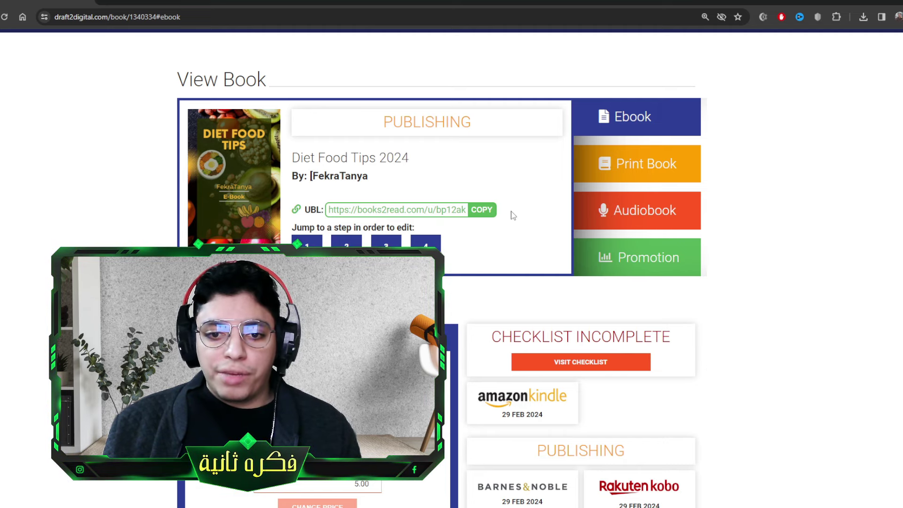
scroll(512, 215, down, 6)
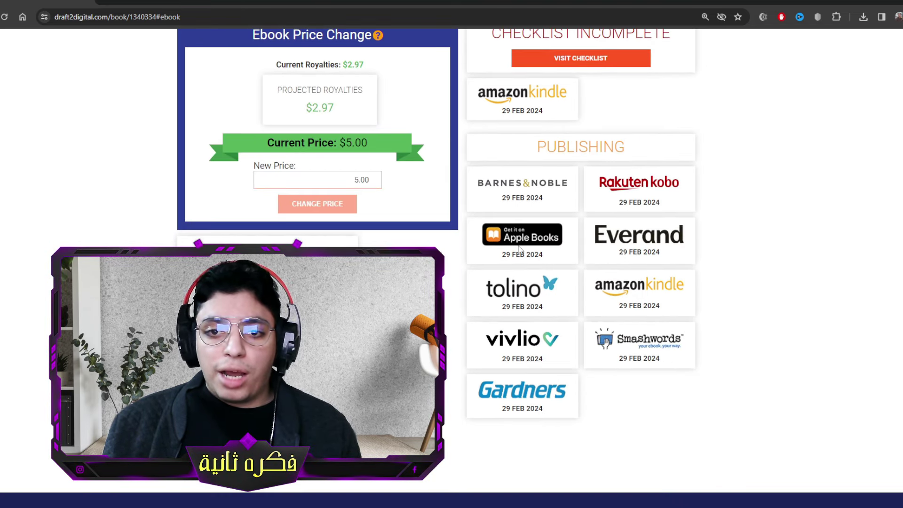
Copy the universal book link of Diet Food Tips 2024 from its book page.
scroll(744, 305, up, 1)
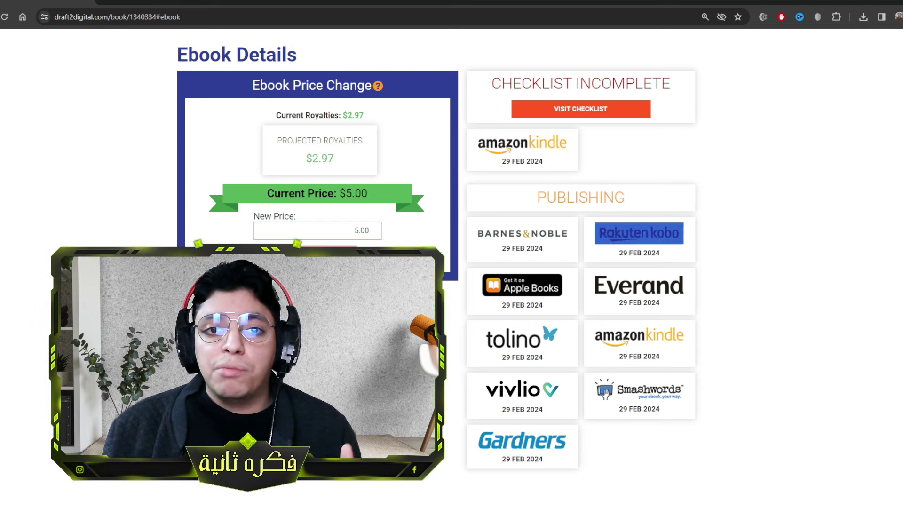
scroll(540, 208, up, 5)
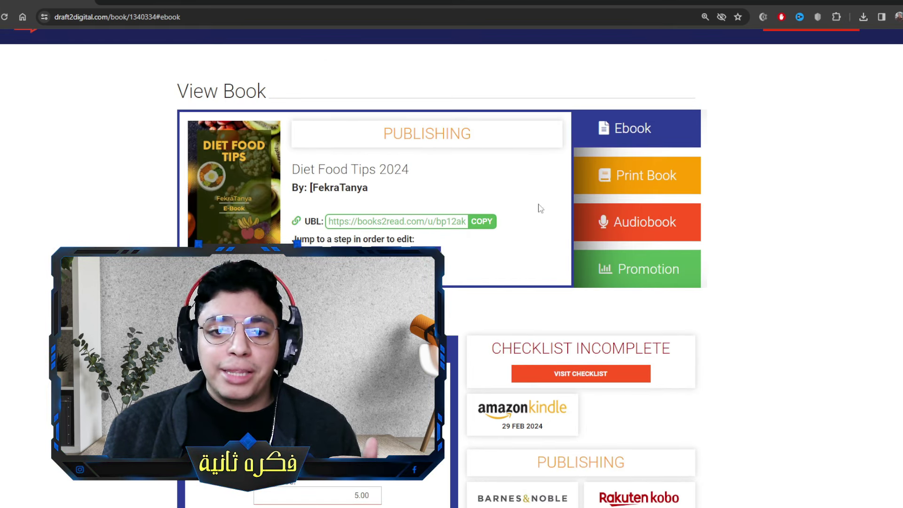
click(493, 227)
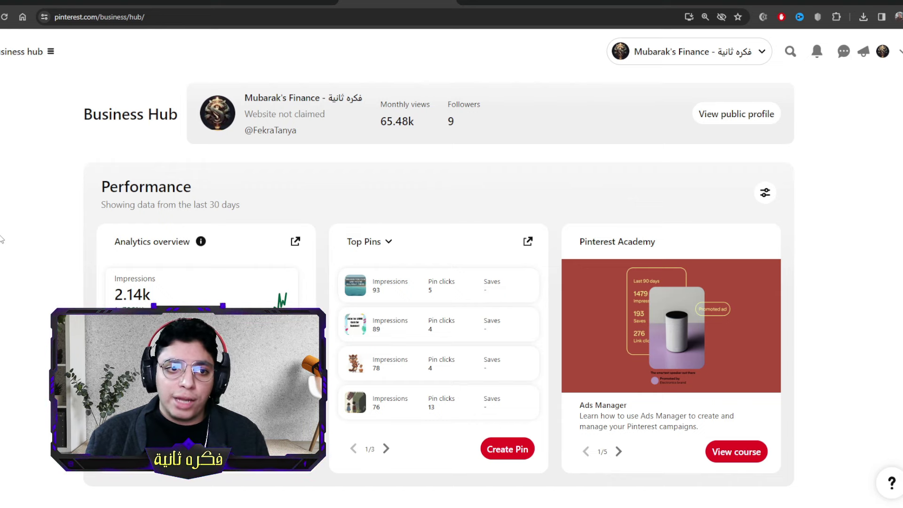
Start a new organic Pin on Pinterest, upload the tomato_-_61682 (720p) video and check its Pixabay source page.
click(6, 60)
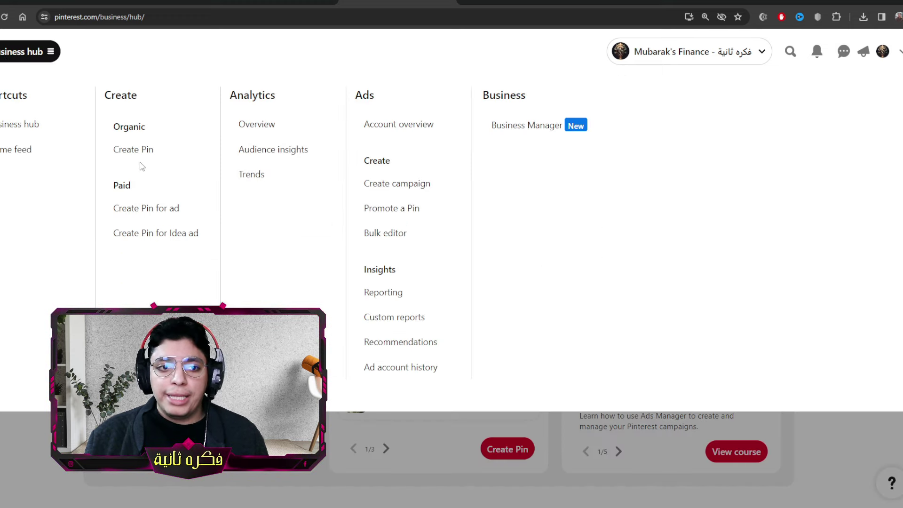
click(126, 150)
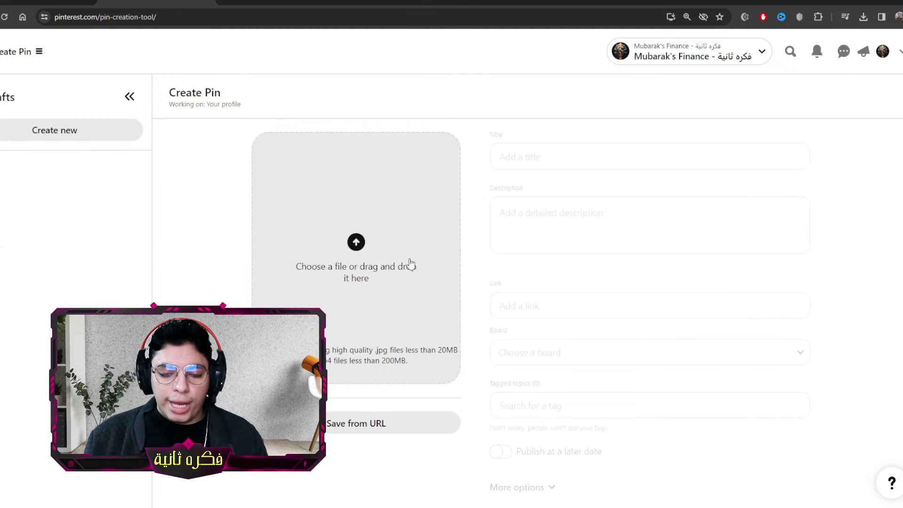
click(352, 267)
scroll(270, 182, down, 2)
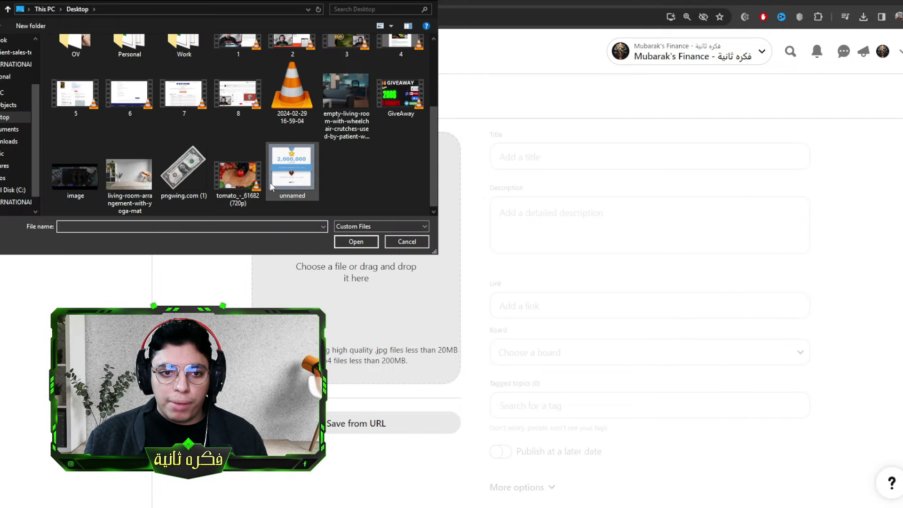
click(251, 195)
click(341, 242)
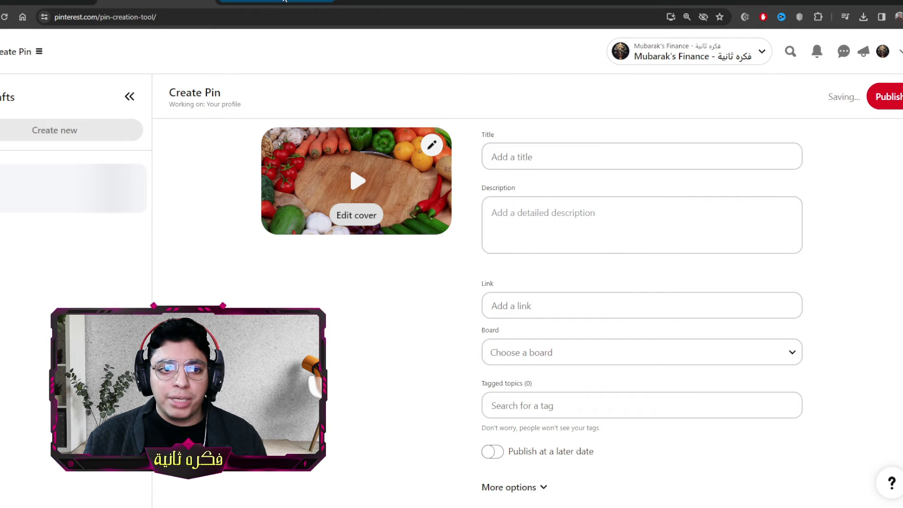
click(278, 1)
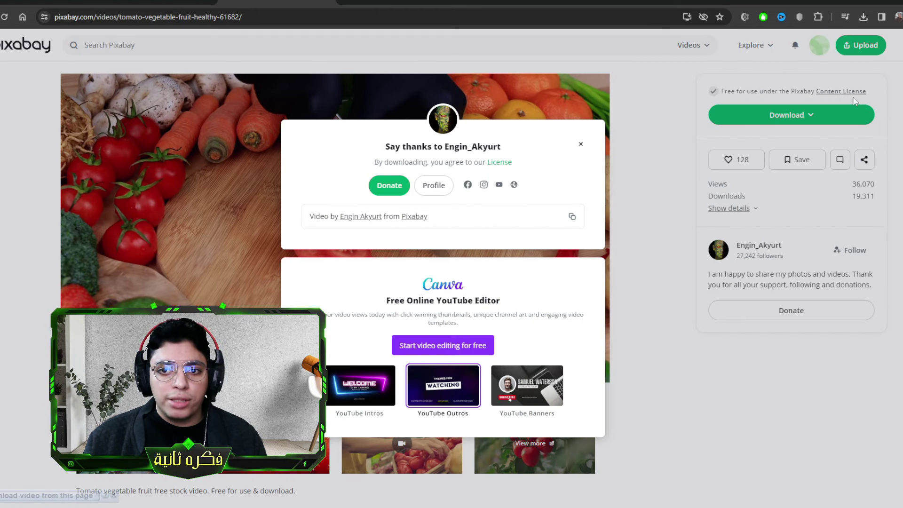
key(ctrl+shift+Tab)
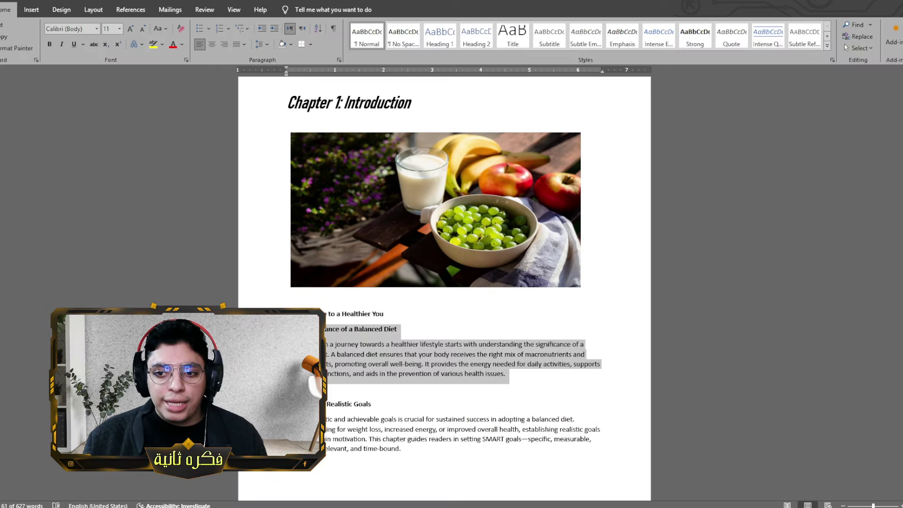
Copy the title "Diet Food Tips 2024" from the Word document into the Pinterest Pin's title.
scroll(503, 146, up, 20)
scroll(503, 146, down, 15)
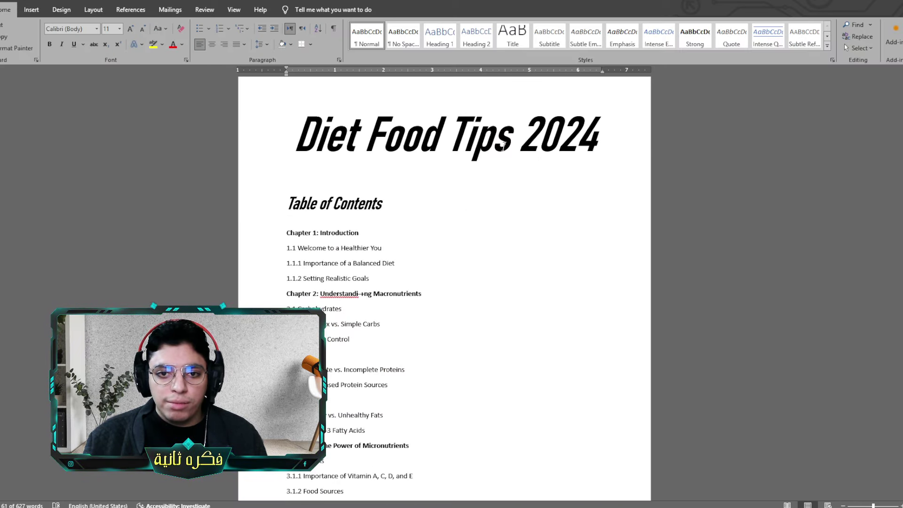
triple_click(503, 146)
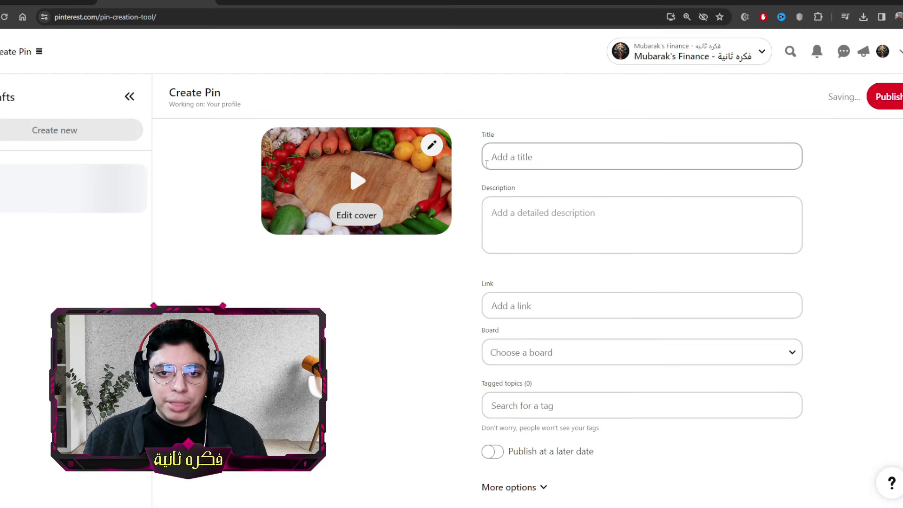
click(487, 163)
key(ctrl+v)
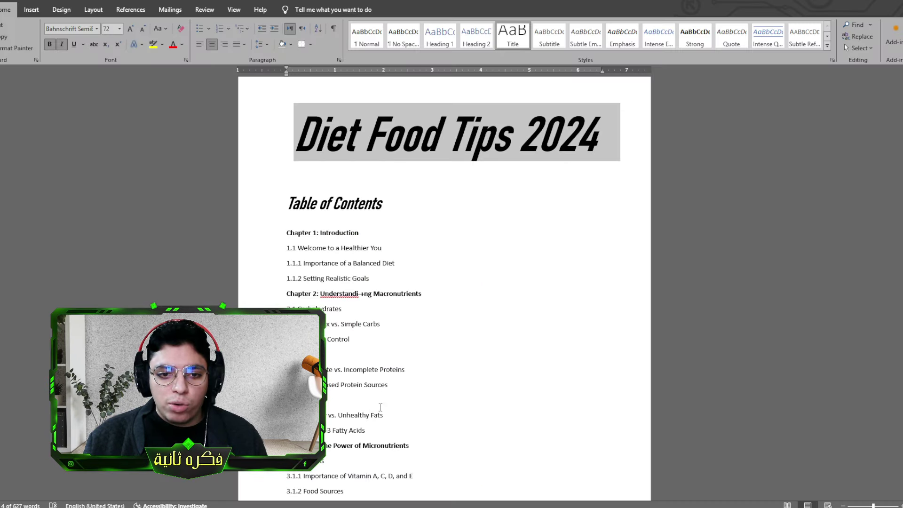
Copy the Importance of a Balanced Diet section of Chapter 1 in Word into the Pin's description.
scroll(380, 407, down, 20)
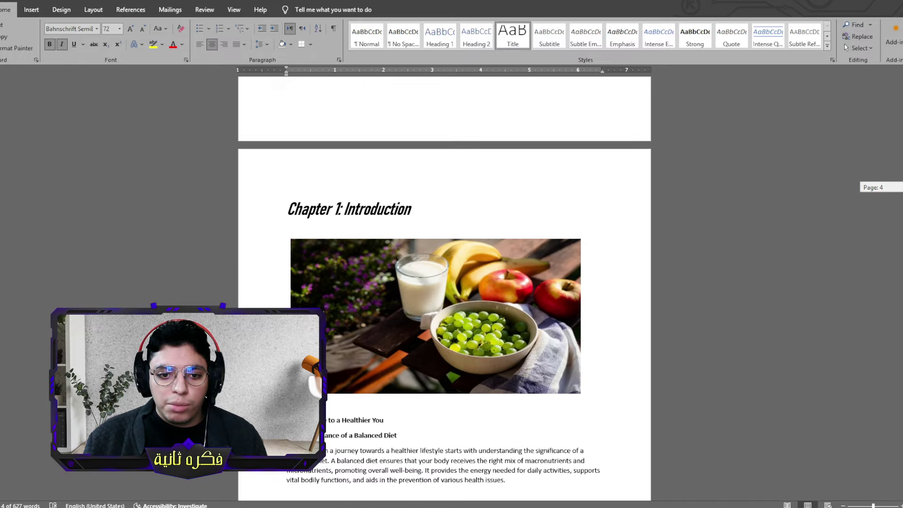
scroll(840, 336, down, 3)
drag(534, 340, 304, 286)
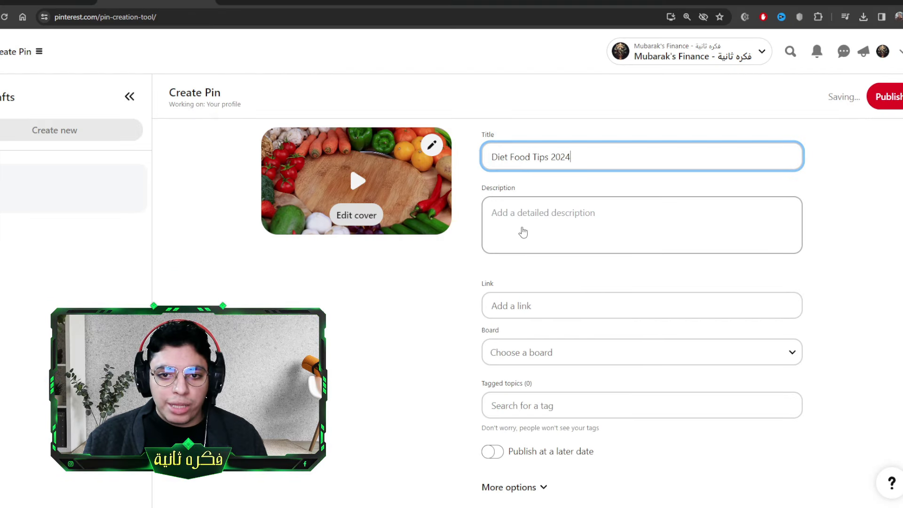
click(521, 232)
key(ctrl+v)
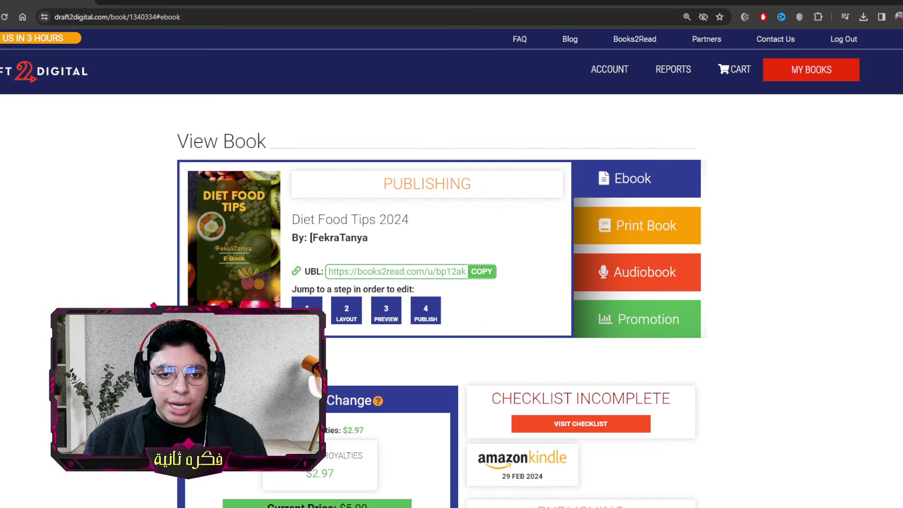
Copy the universal book link from Draft2Digital into the Pin's link and choose the Ebooks board.
click(480, 273)
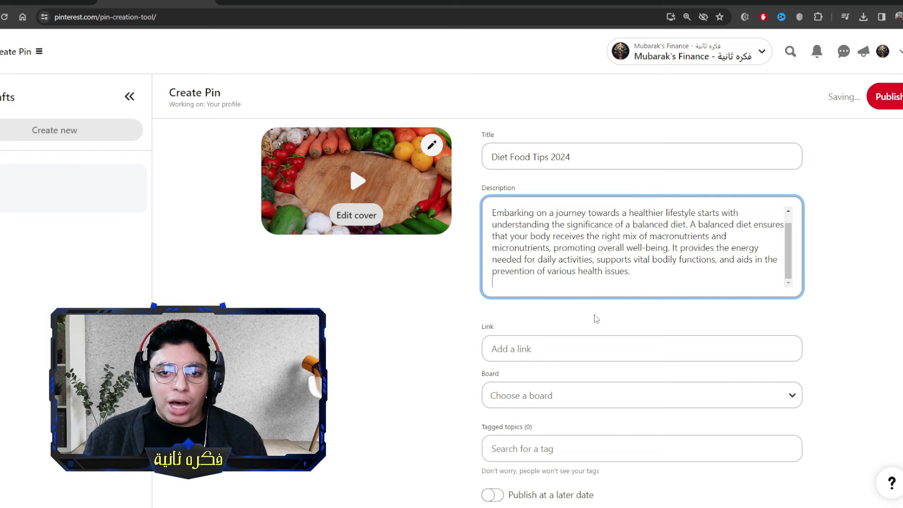
click(553, 350)
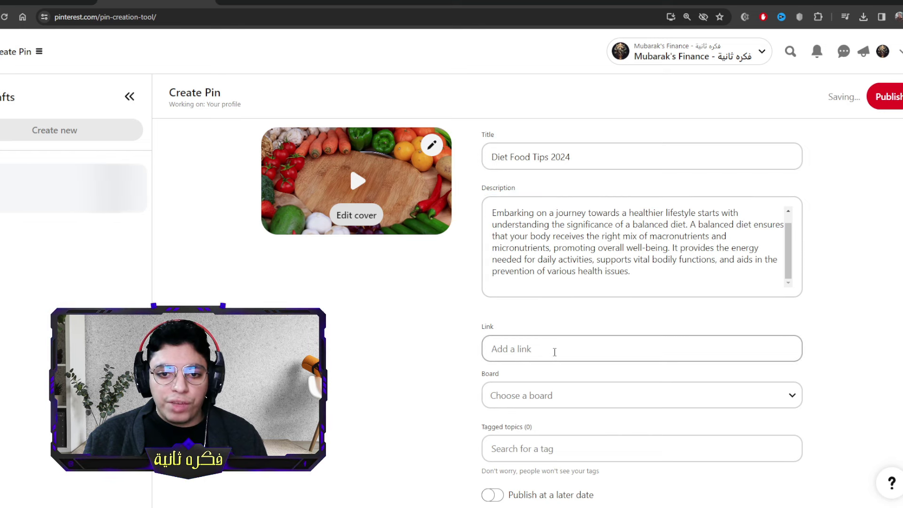
key(ctrl+v)
scroll(581, 316, down, 1)
click(574, 346)
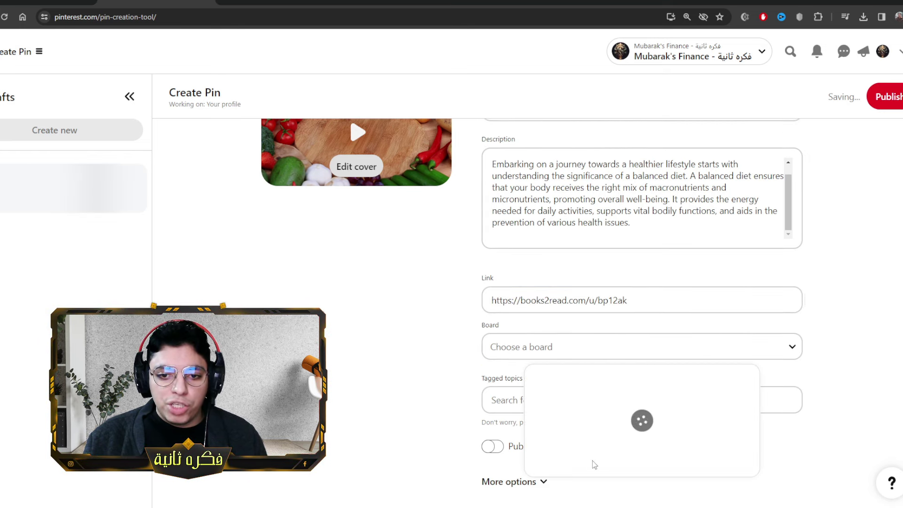
scroll(662, 251, down, 3)
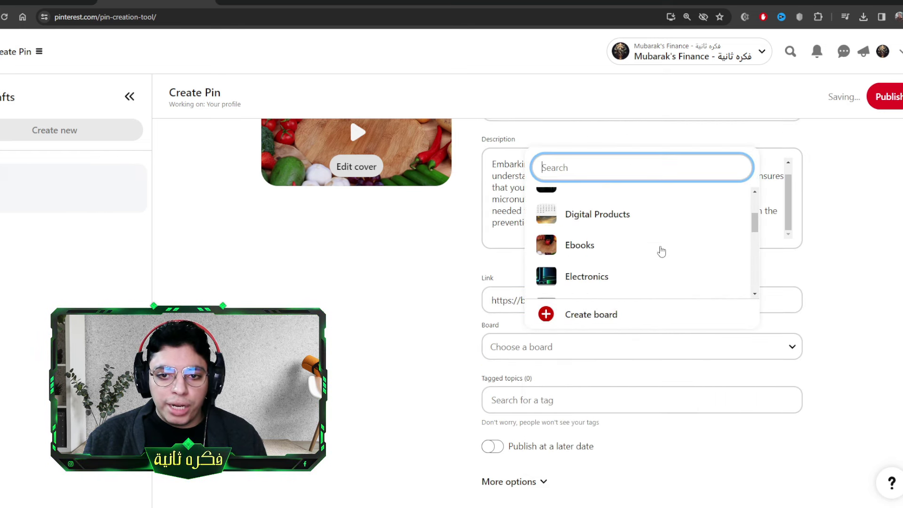
click(599, 245)
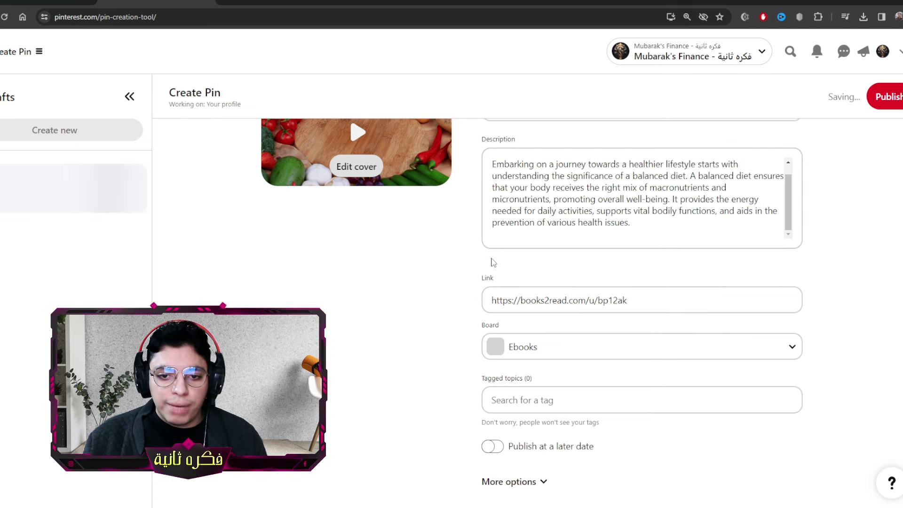
Tag the Pin with the topics Books to Read, Ebook Reader and E-book.
click(558, 394)
text(book)
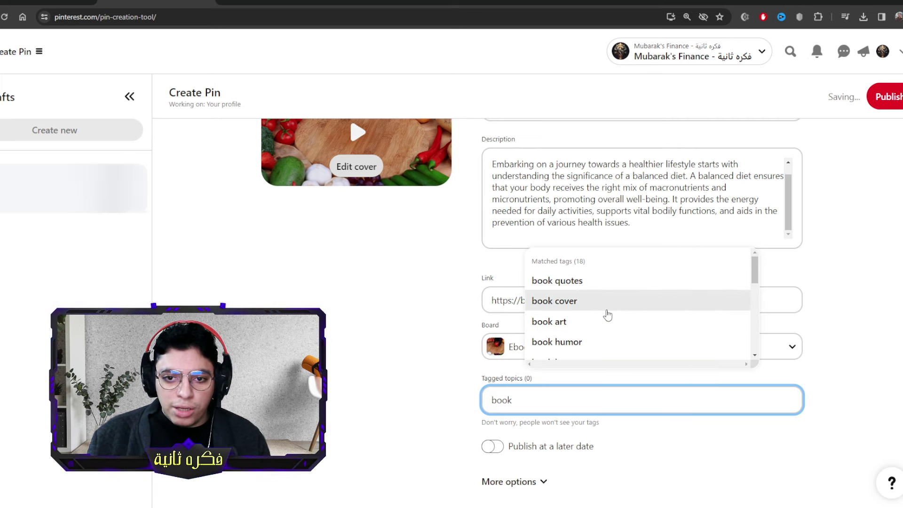
scroll(606, 312, down, 2)
scroll(608, 314, down, 1)
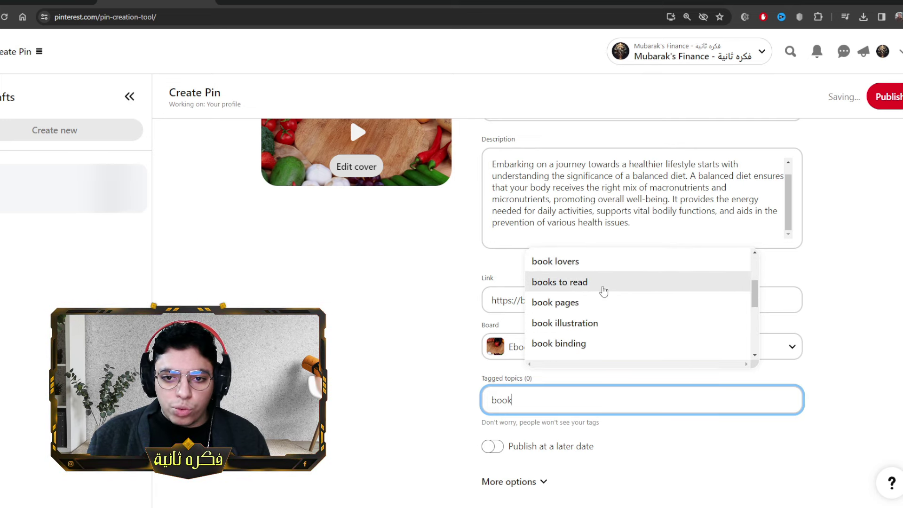
click(603, 288)
text(ebook)
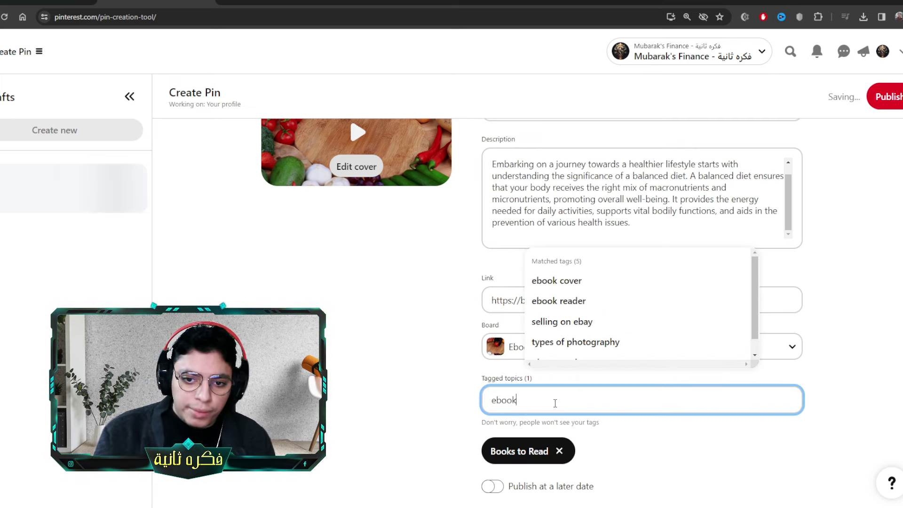
click(593, 307)
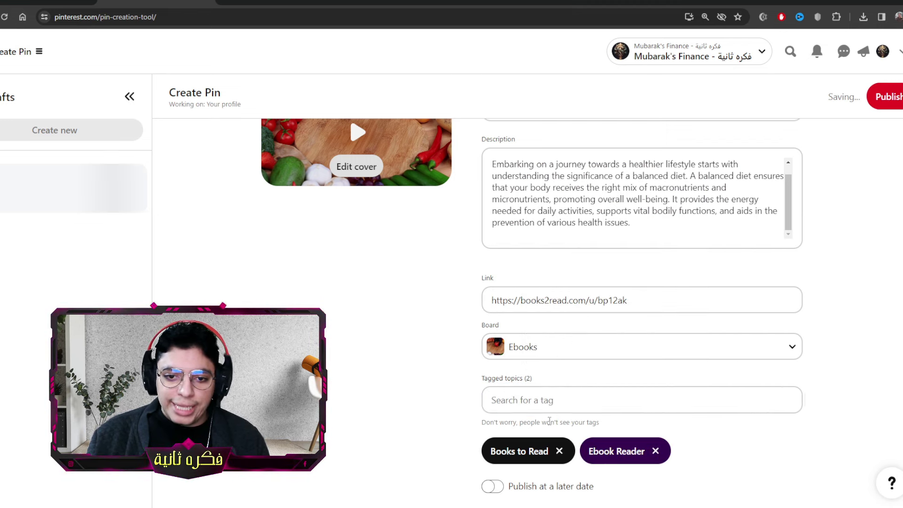
click(545, 405)
text(ebook)
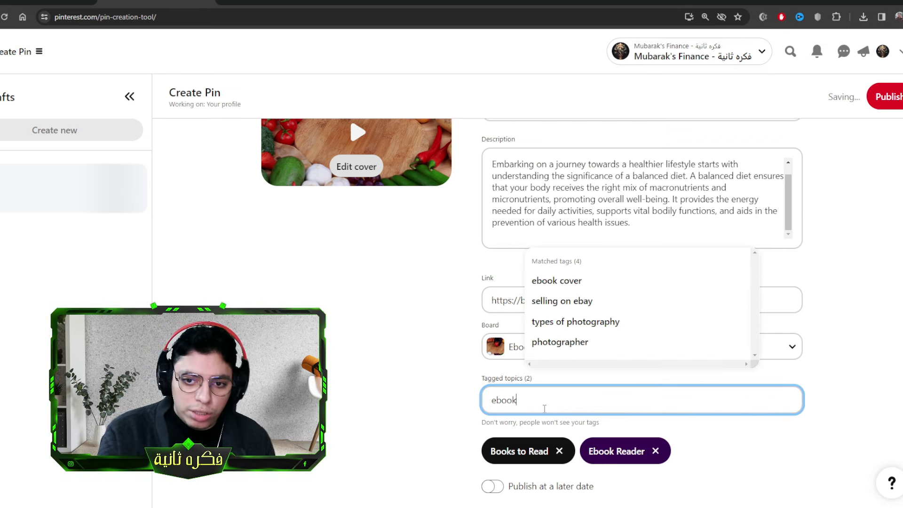
click(588, 299)
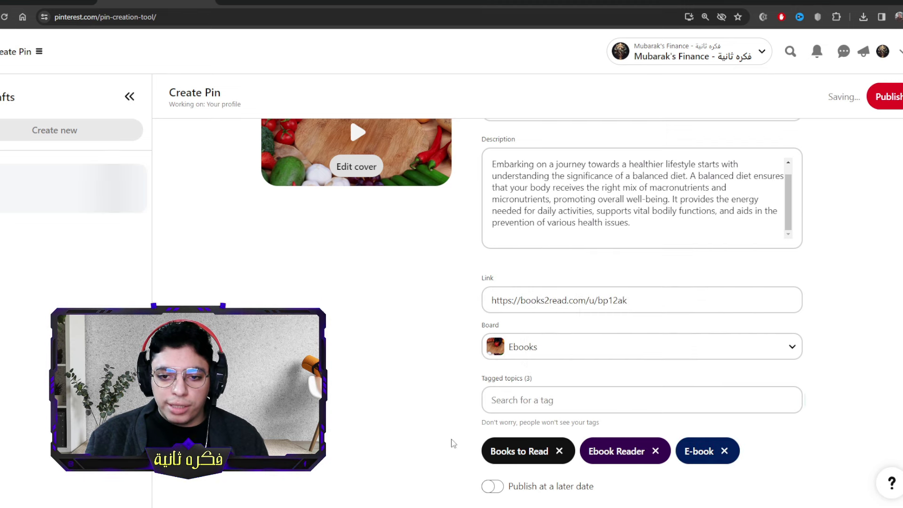
Look over the completed Pin details and publish the Pin.
scroll(465, 409, down, 1)
scroll(896, 193, up, 2)
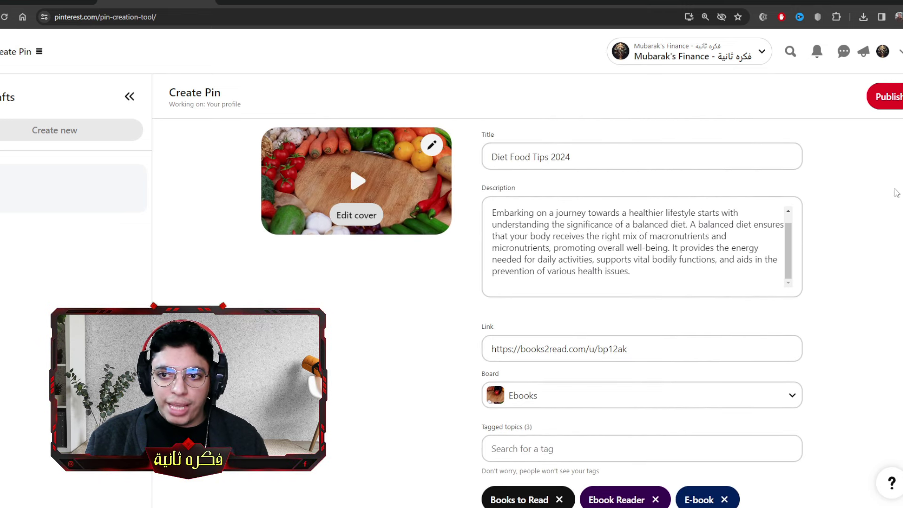
click(887, 96)
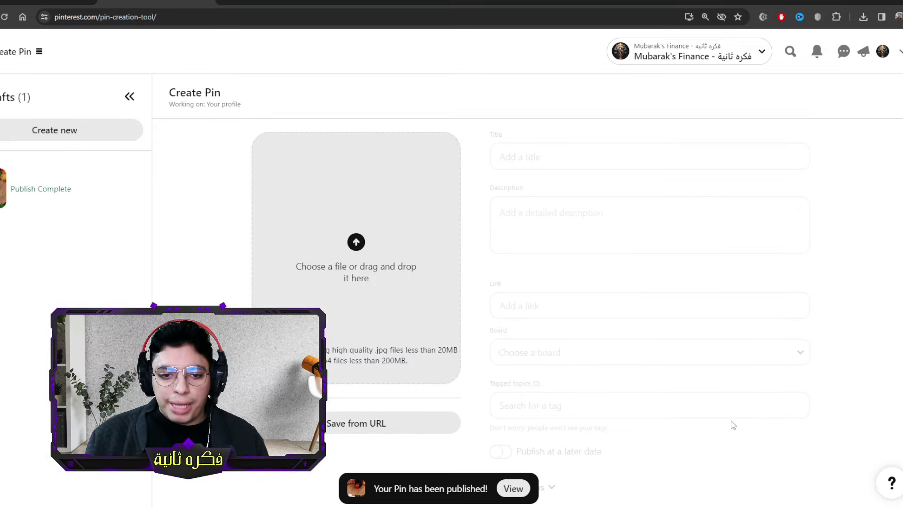
View the published Pin, pause its video and examine its title, book link and full description.
click(518, 488)
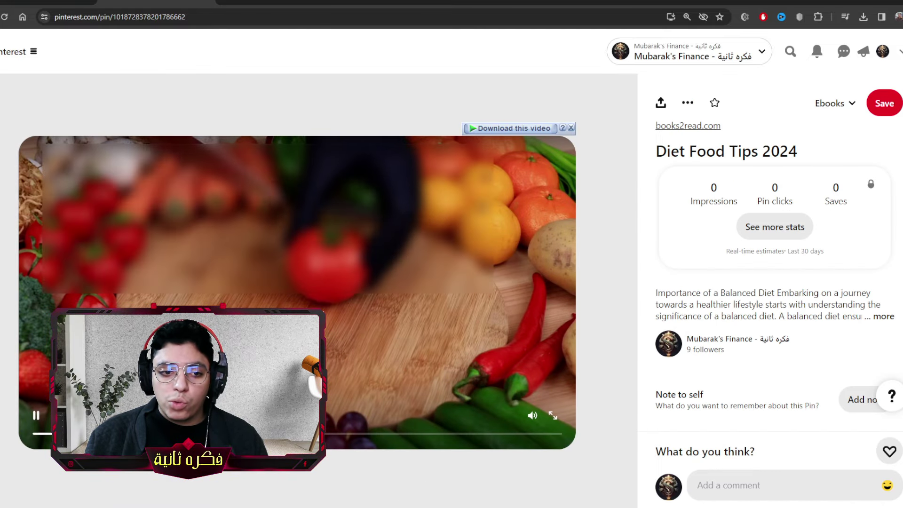
click(39, 415)
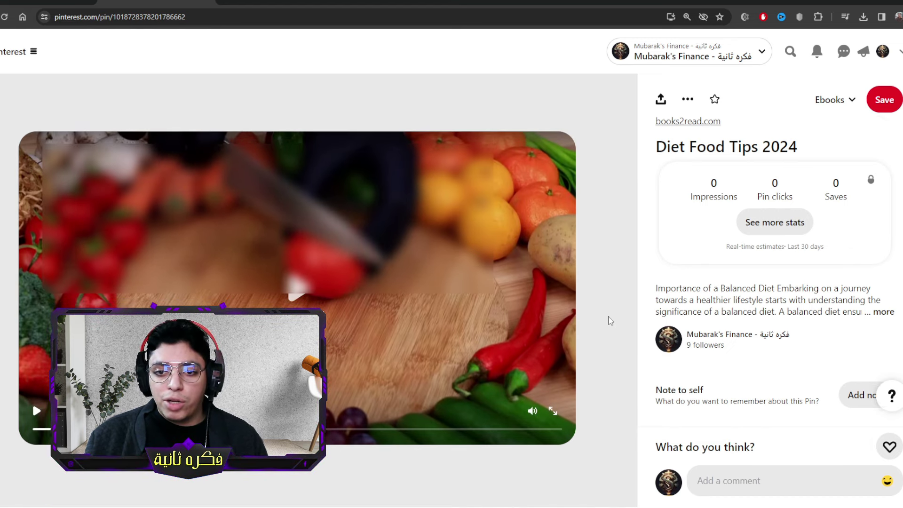
scroll(630, 296, down, 1)
scroll(672, 226, up, 1)
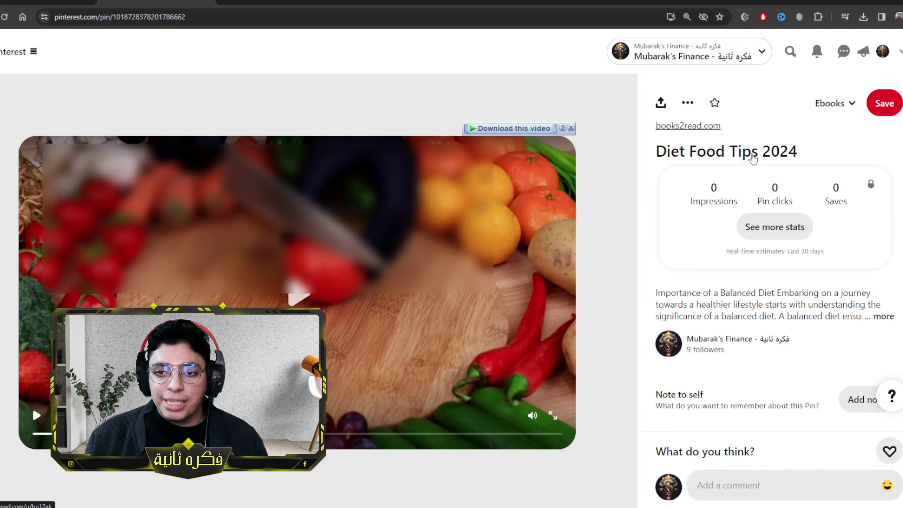
scroll(710, 259, down, 1)
click(884, 265)
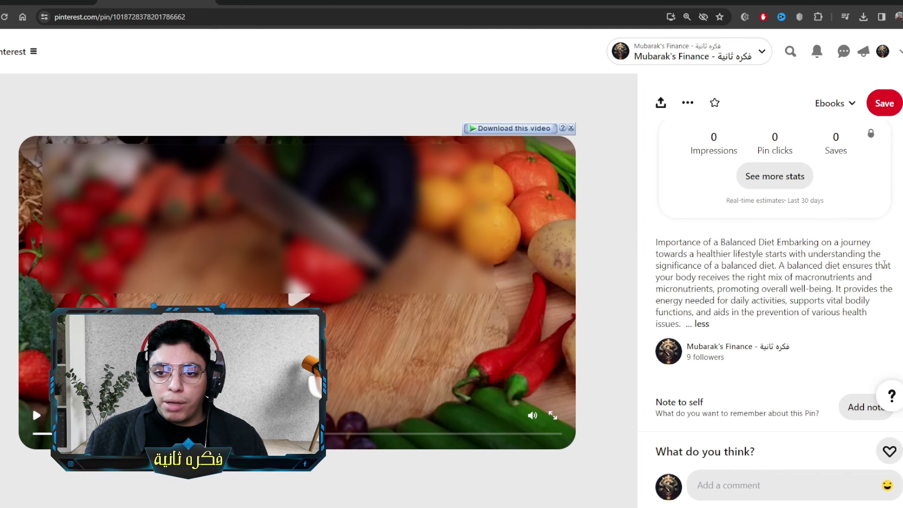
scroll(723, 295, down, 1)
scroll(722, 295, up, 2)
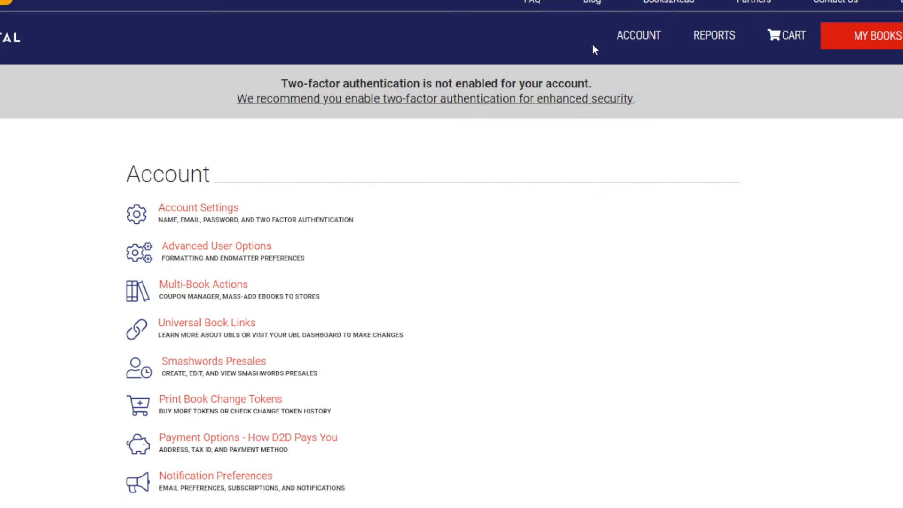
Open the account's payment options and choose Check as the way D2D pays out royalties.
scroll(476, 234, down, 3)
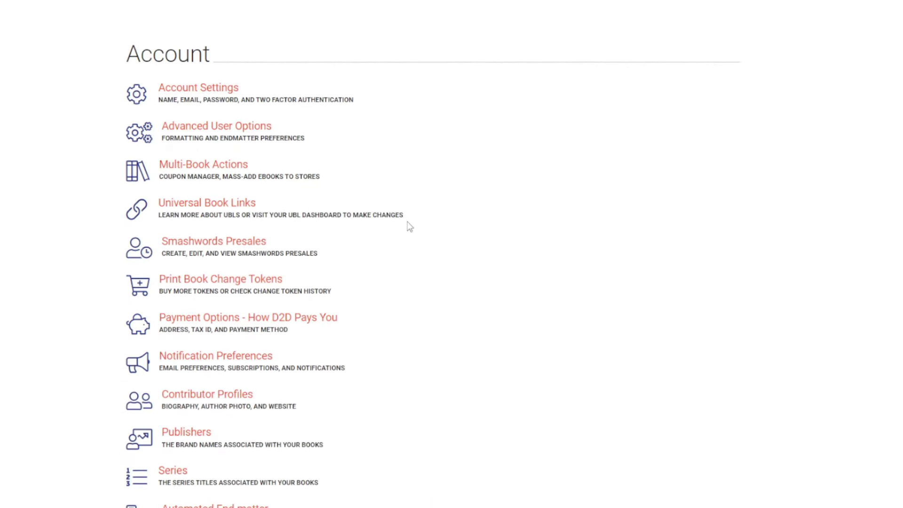
click(223, 319)
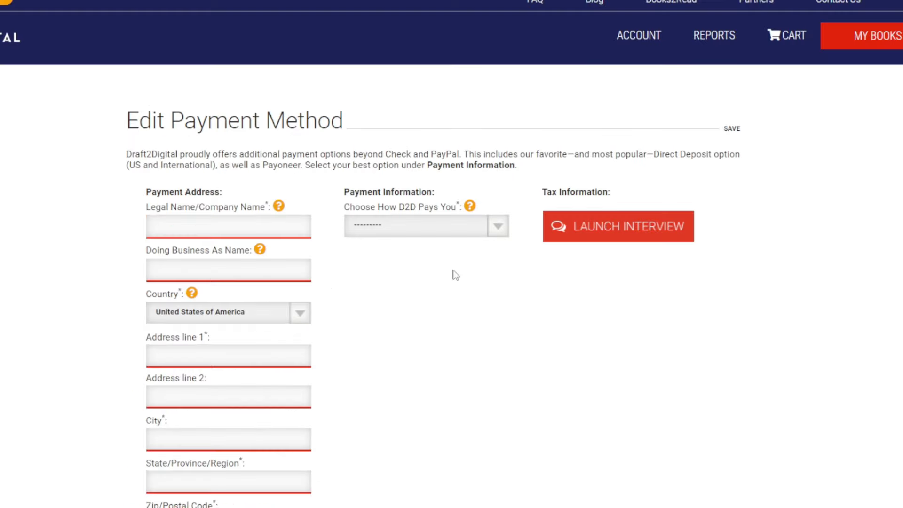
click(498, 226)
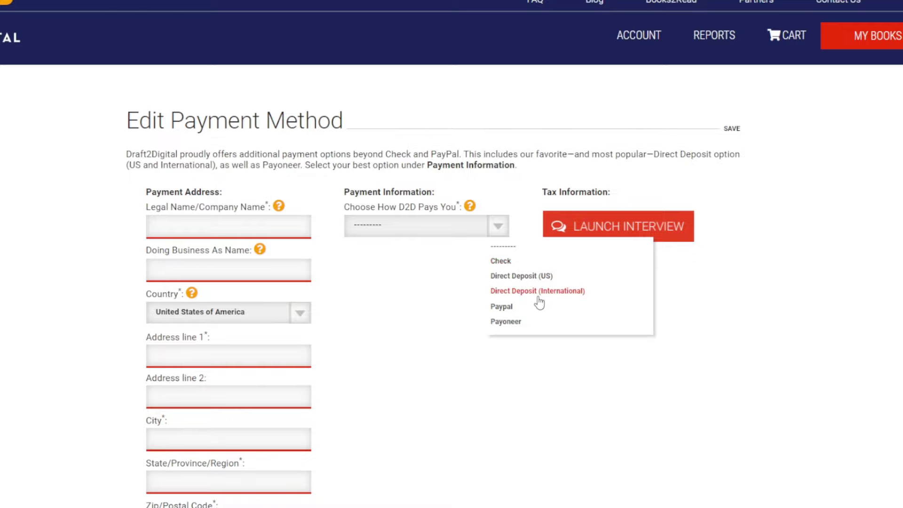
click(511, 263)
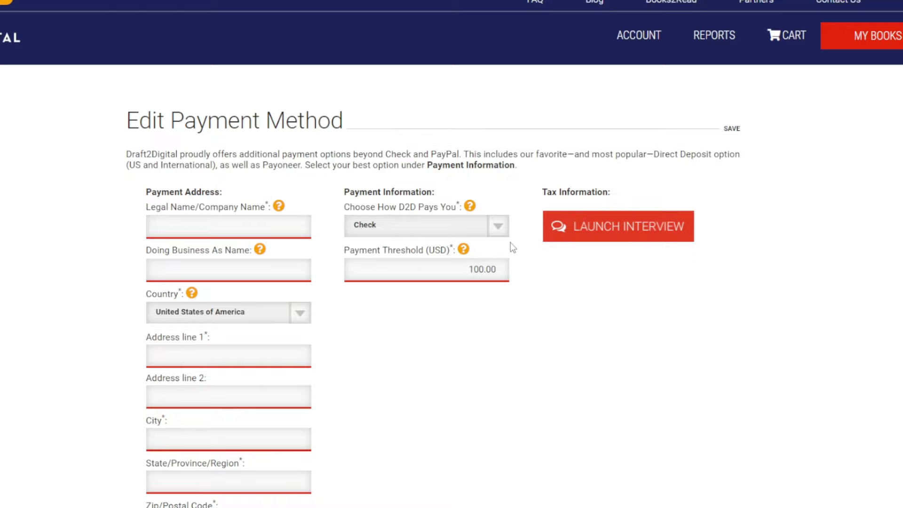
Examine the country choices and the payment address fields of the payment method form.
scroll(254, 276, down, 2)
click(215, 257)
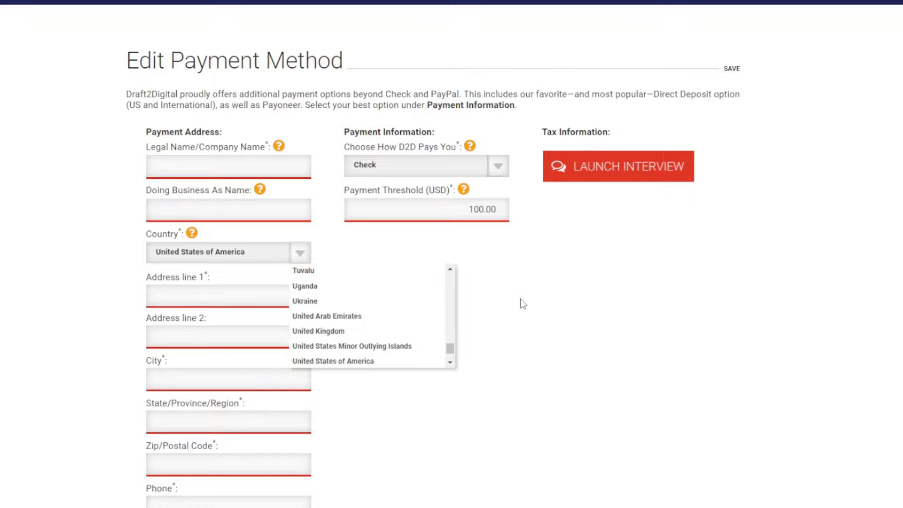
click(535, 272)
scroll(235, 271, down, 2)
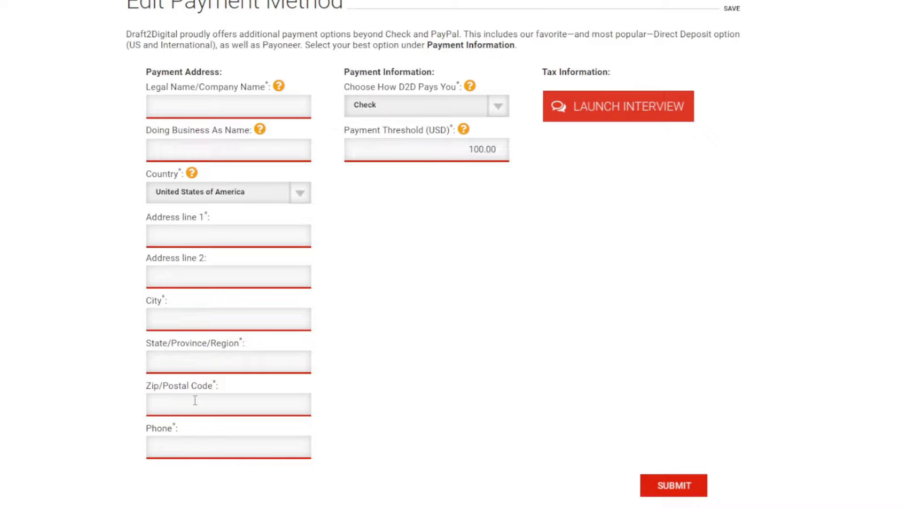
scroll(414, 397, up, 4)
scroll(434, 376, down, 4)
Change how D2D pays the royalties to Paypal.
scroll(523, 373, up, 2)
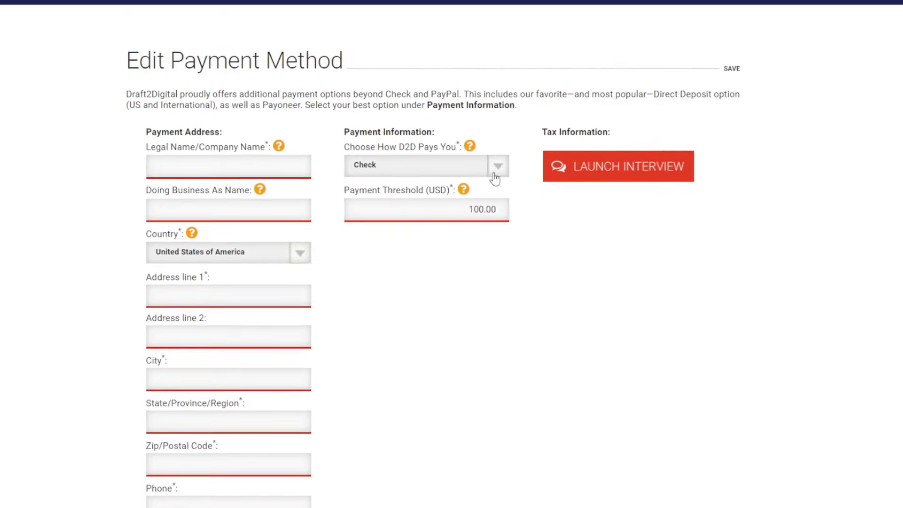
click(494, 174)
click(502, 246)
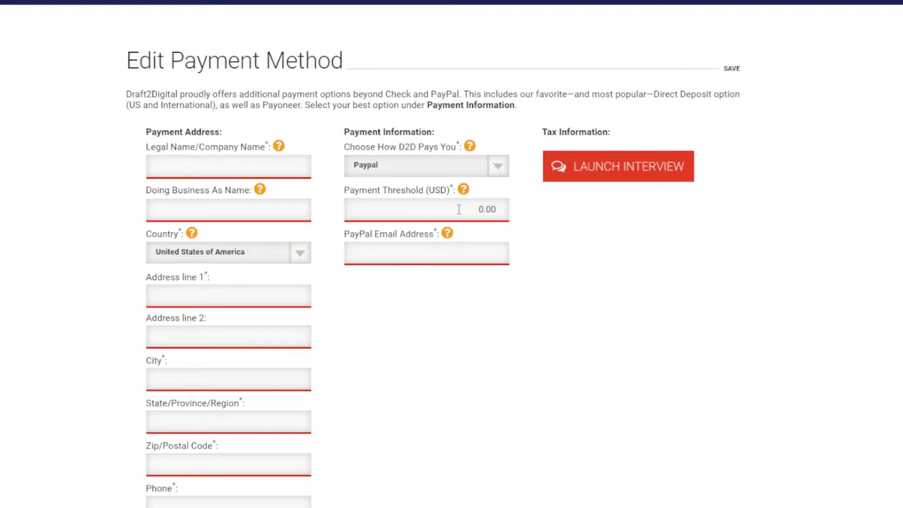